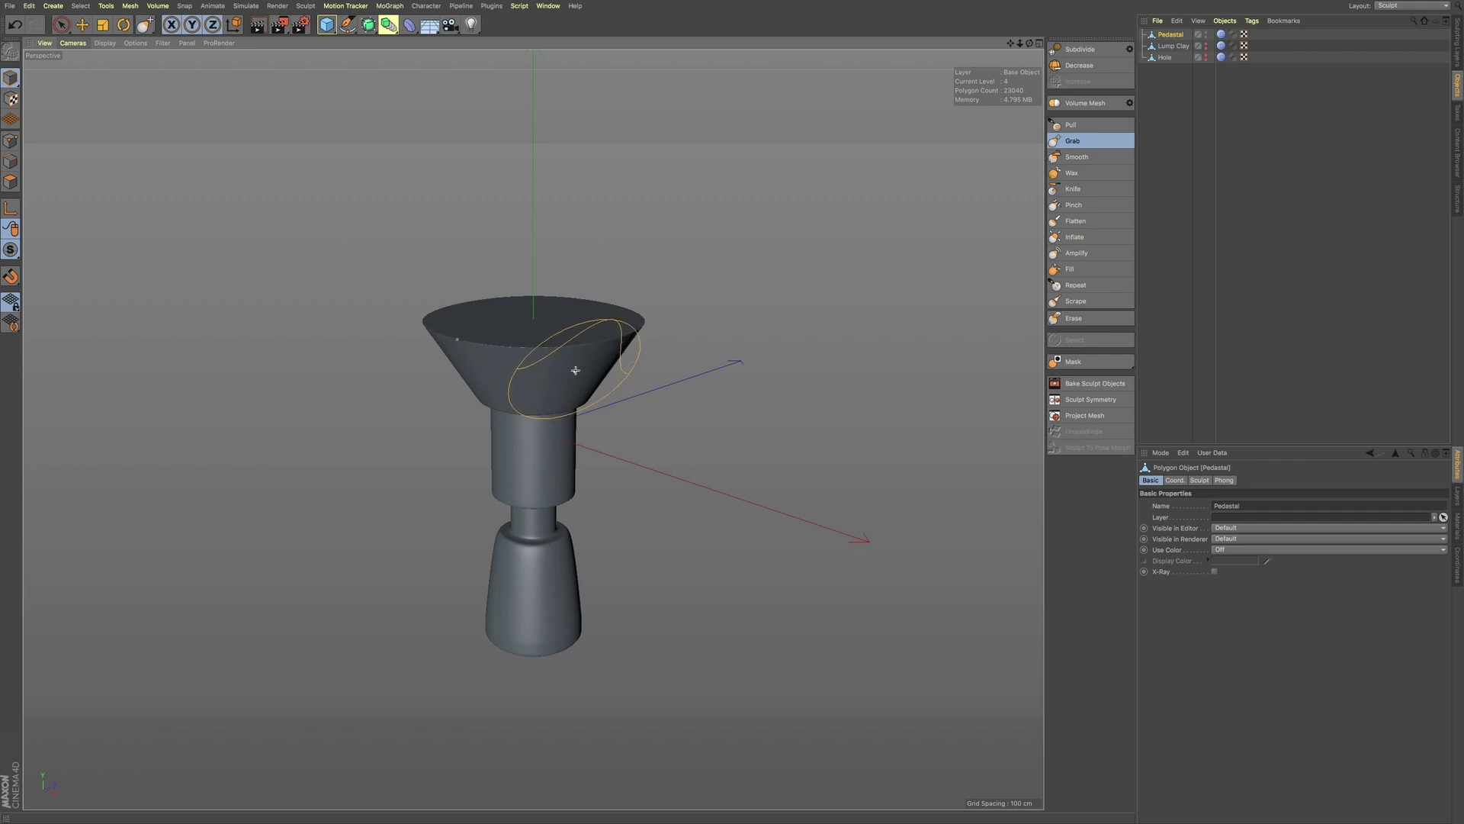
# - Switch to the Pull brush for sculpting the upper rim of the Pedestal
pyautogui.keyDown('alt'); pyautogui.moveTo(567, 370); pyautogui.dragTo(597, 362, button='right'); pyautogui.keyUp('alt')
pyautogui.scroll(3, 567, 370)
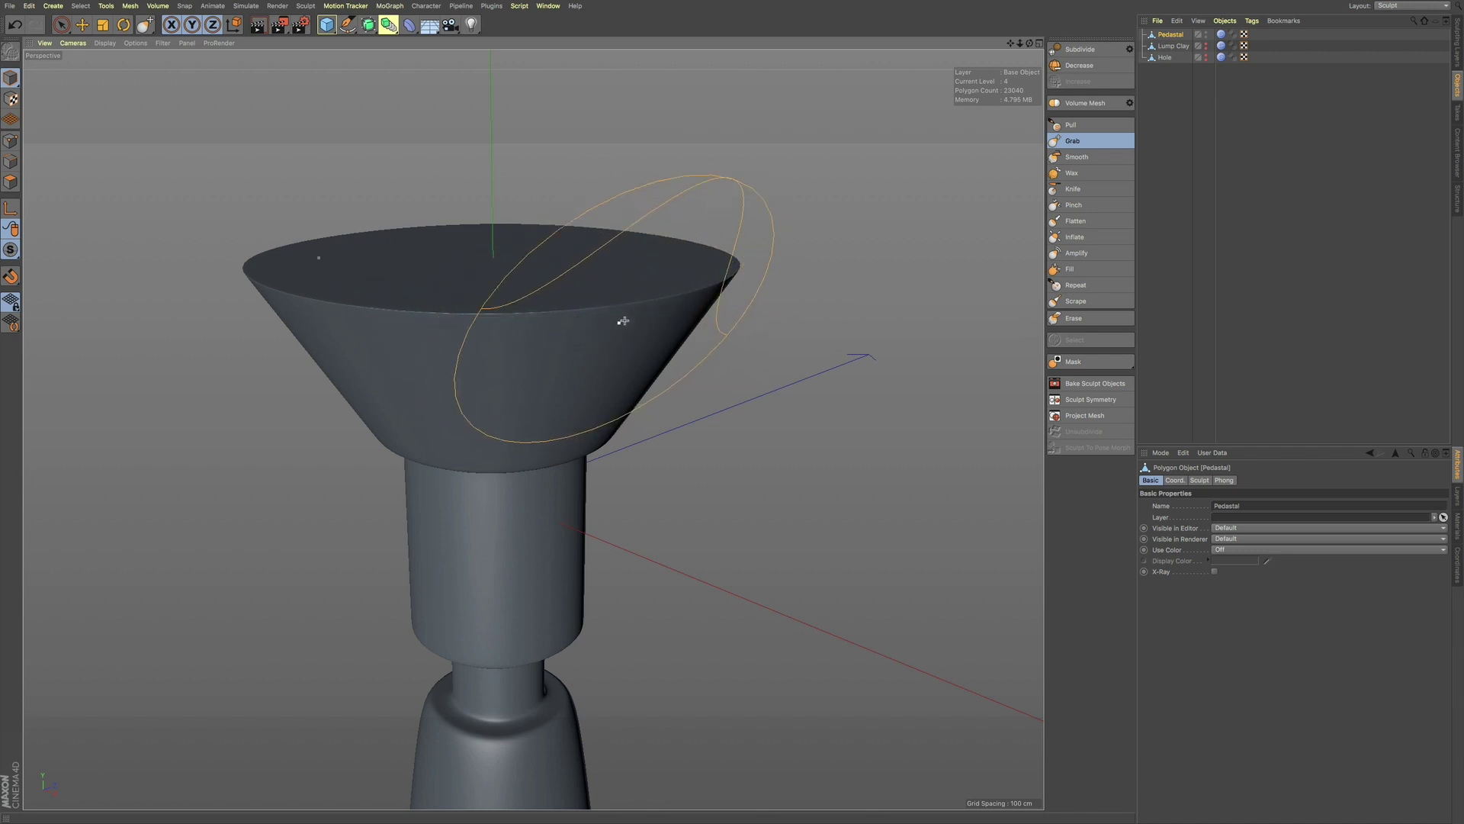
pyautogui.click(1076, 125)
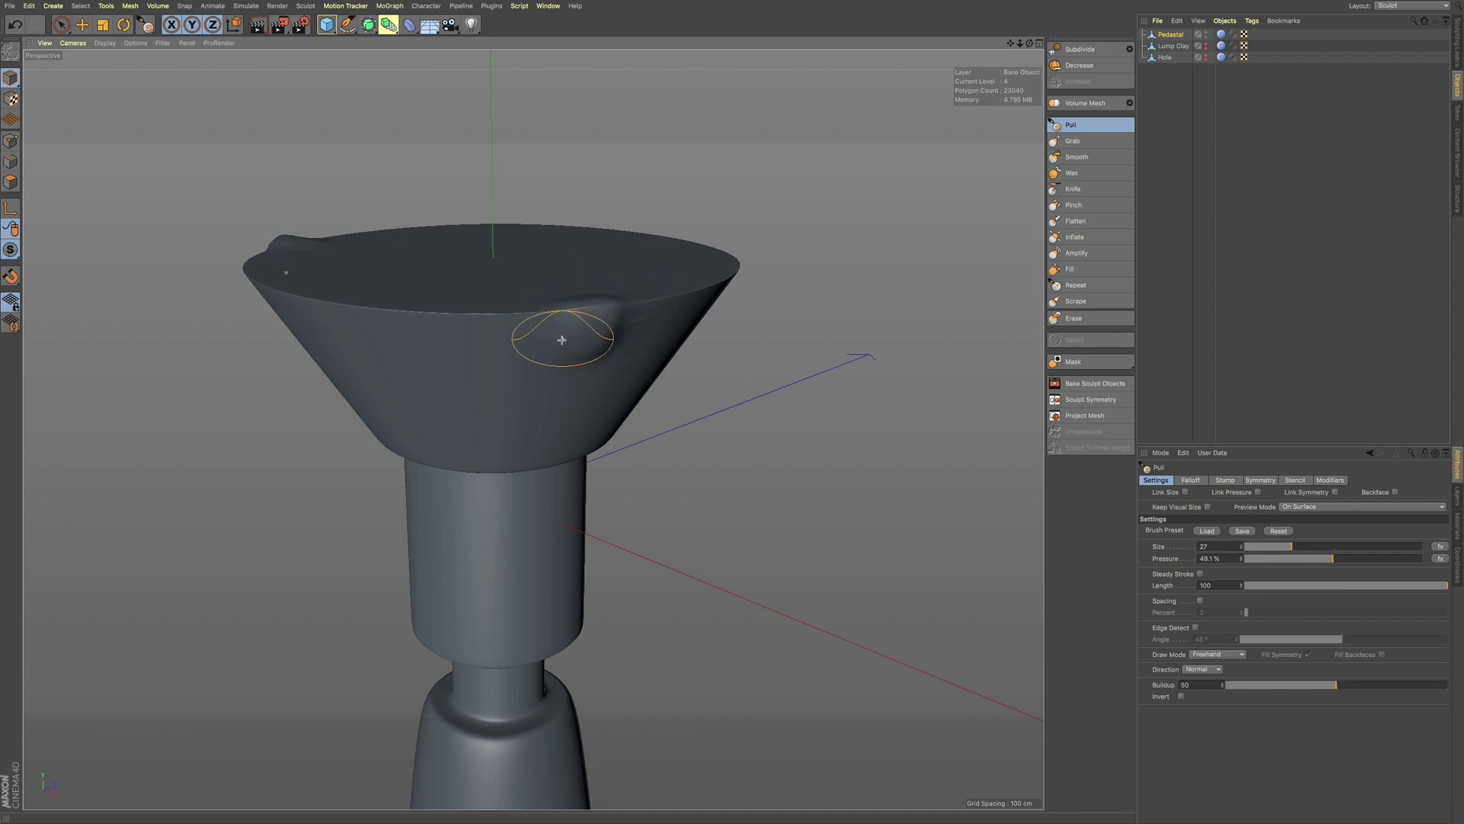
# - Undo the trial Pull strokes across the Pedestal's upper rim
pyautogui.keyDown('alt'); pyautogui.moveTo(563, 330); pyautogui.dragTo(568, 342, button='right'); pyautogui.keyUp('alt')
pyautogui.keyDown('alt'); pyautogui.moveTo(575, 323); pyautogui.dragTo(585, 350); pyautogui.keyUp('alt')
pyautogui.hotkey('ctrl', 'z')
pyautogui.hotkey('ctrl', 'z')
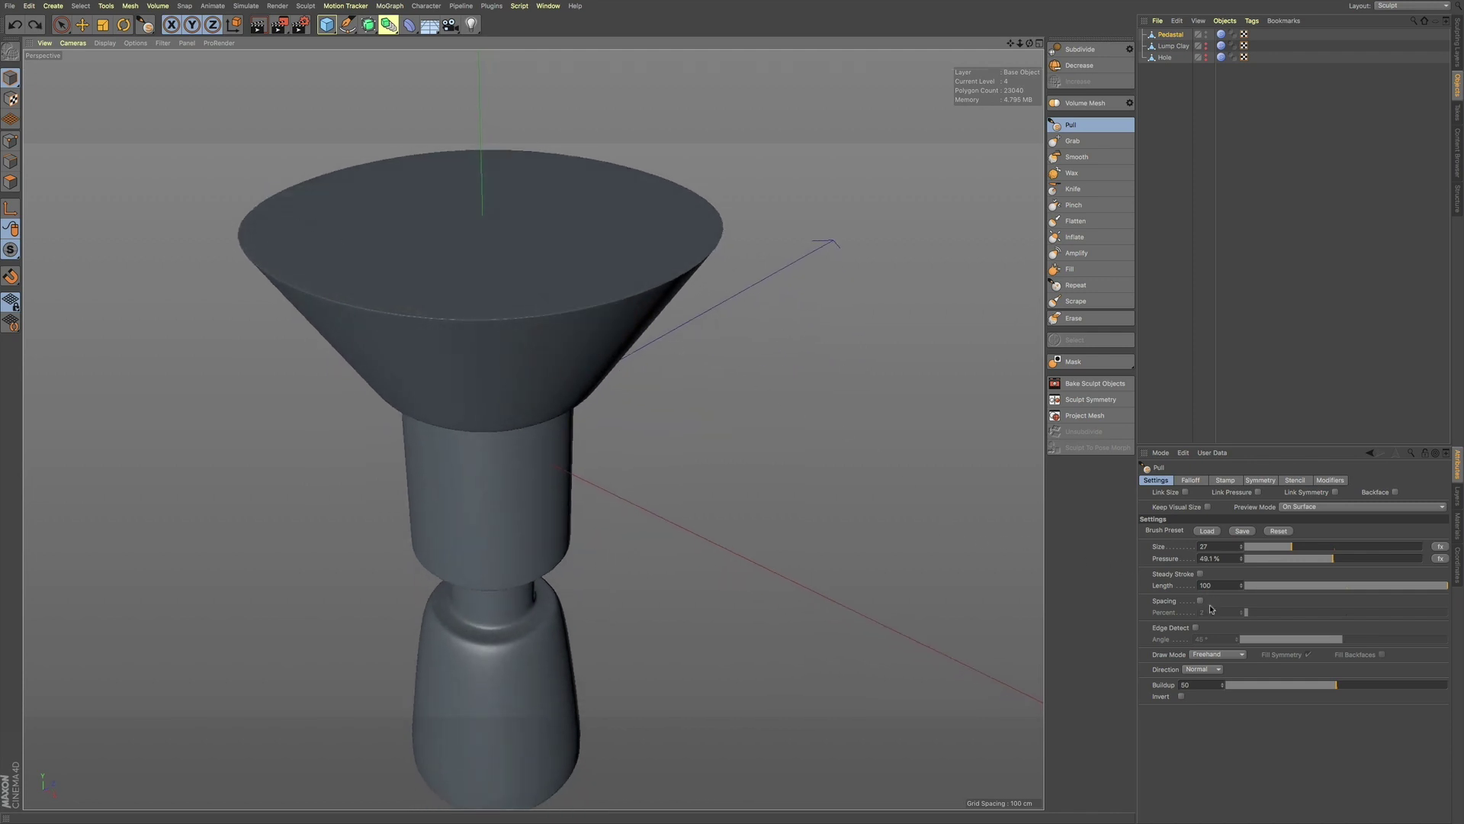
# - Enable Edge Detect for the Pull brush and pull a bulge along the Pedestal's sloped side just below the rim
pyautogui.click(1196, 627)
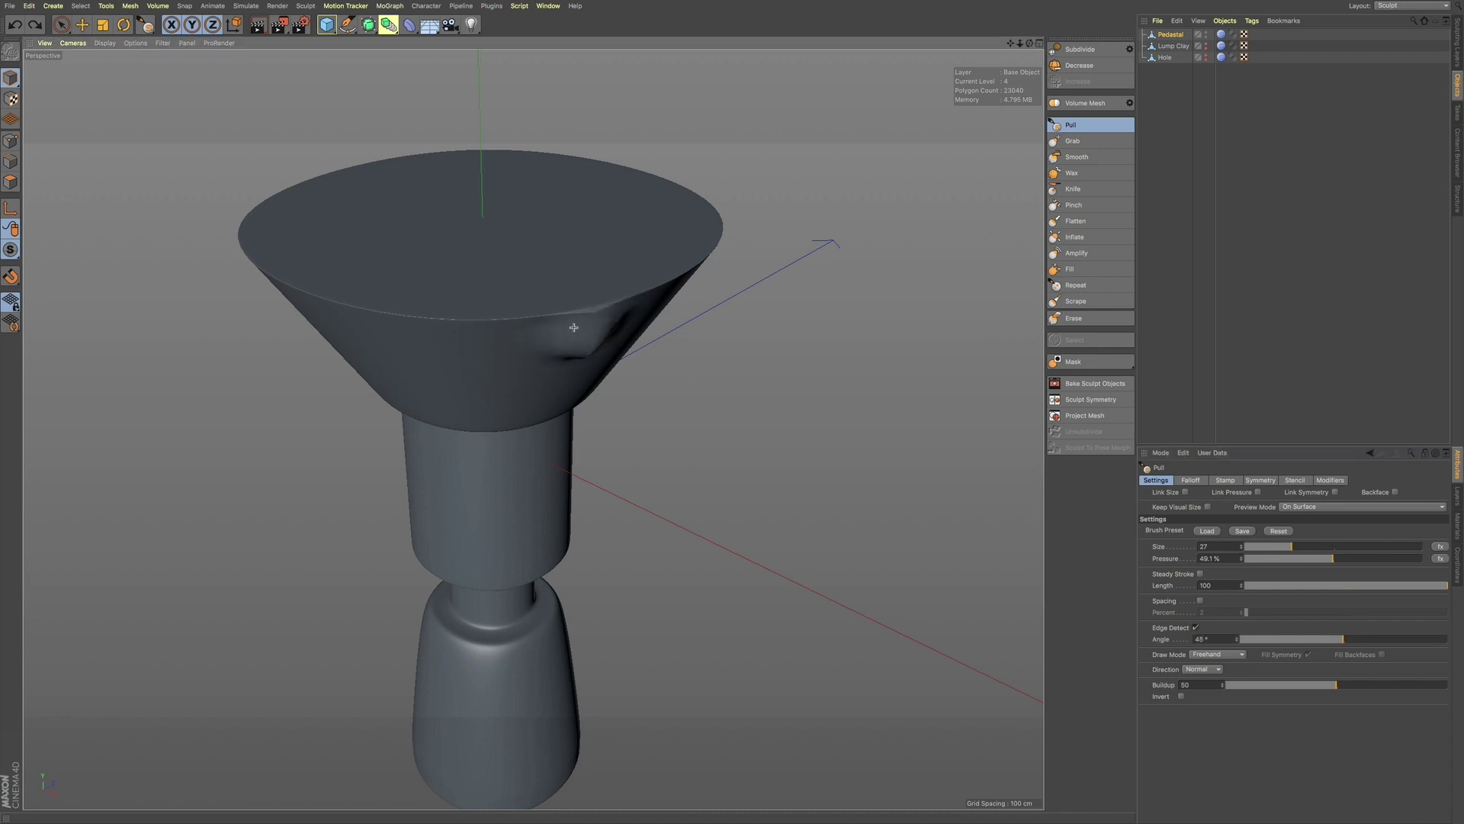
pyautogui.moveTo(547, 337)
pyautogui.mouseDown()
pyautogui.moveTo(503, 356)
pyautogui.moveTo(496, 344)
pyautogui.moveTo(539, 382)
pyautogui.moveTo(569, 318)
pyautogui.moveTo(562, 369)
pyautogui.moveTo(603, 326)
pyautogui.moveTo(683, 340)
pyautogui.moveTo(644, 350)
pyautogui.mouseUp()
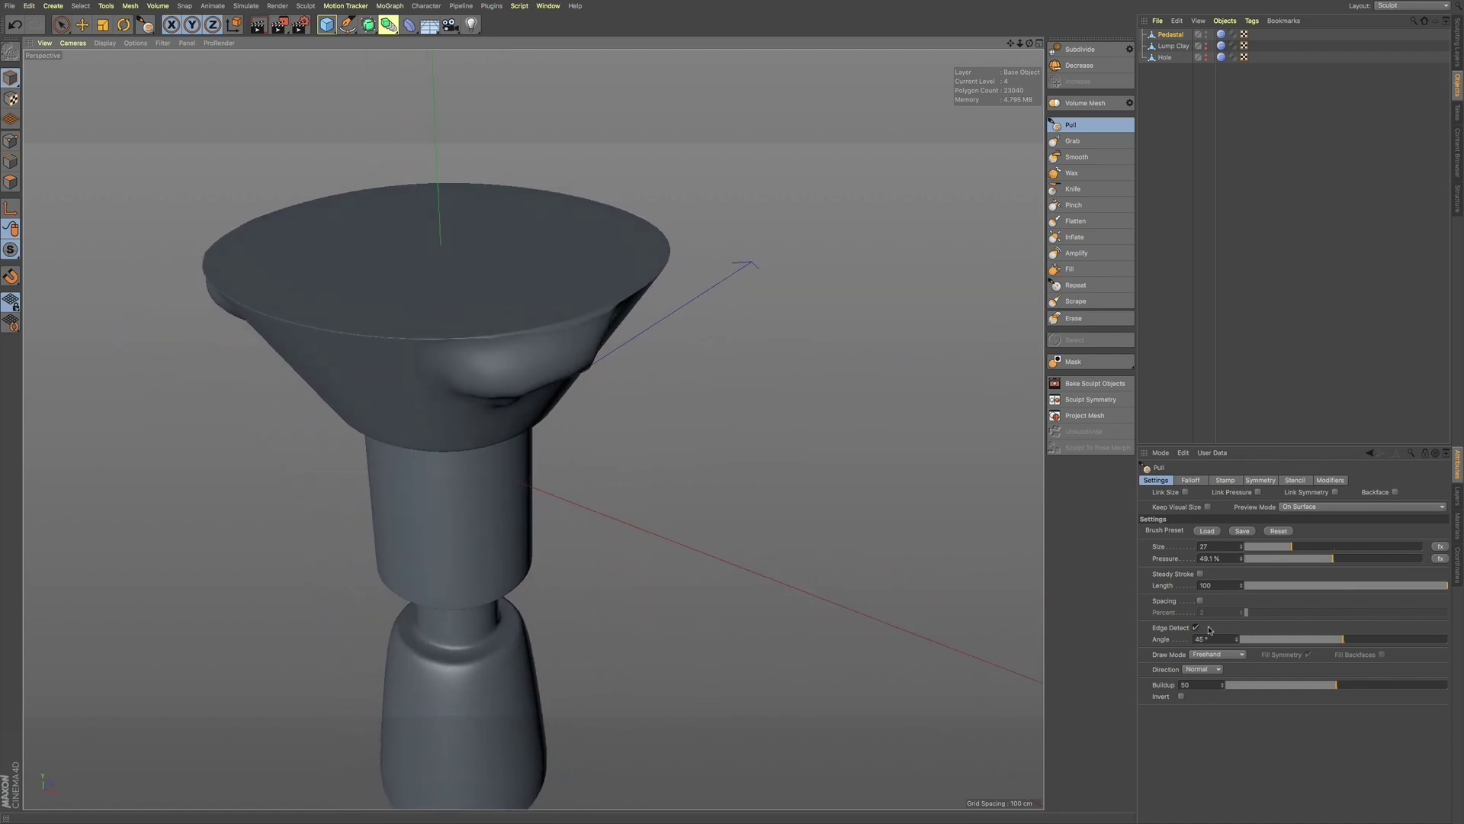
# - Extend the bulge along the rim, with the Edge Detect angle lowered to about 29° for one stroke and 1° for another
pyautogui.moveTo(1329, 641); pyautogui.dragTo(1318, 641)
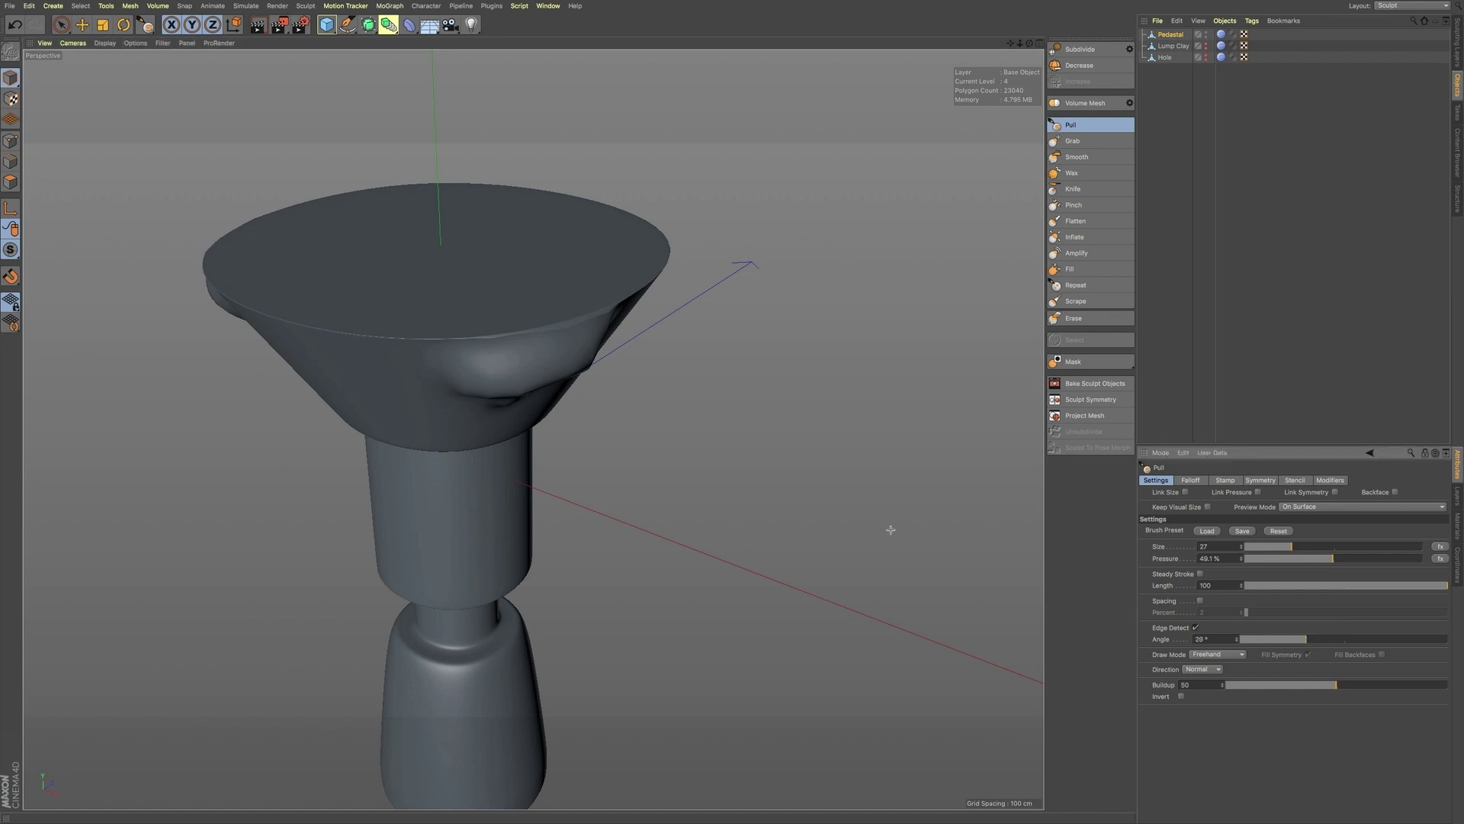
pyautogui.moveTo(572, 336)
pyautogui.keyDown('alt'); pyautogui.mouseDown()
pyautogui.moveTo(572, 350)
pyautogui.moveTo(644, 337)
pyautogui.mouseUp(); pyautogui.keyUp('alt')
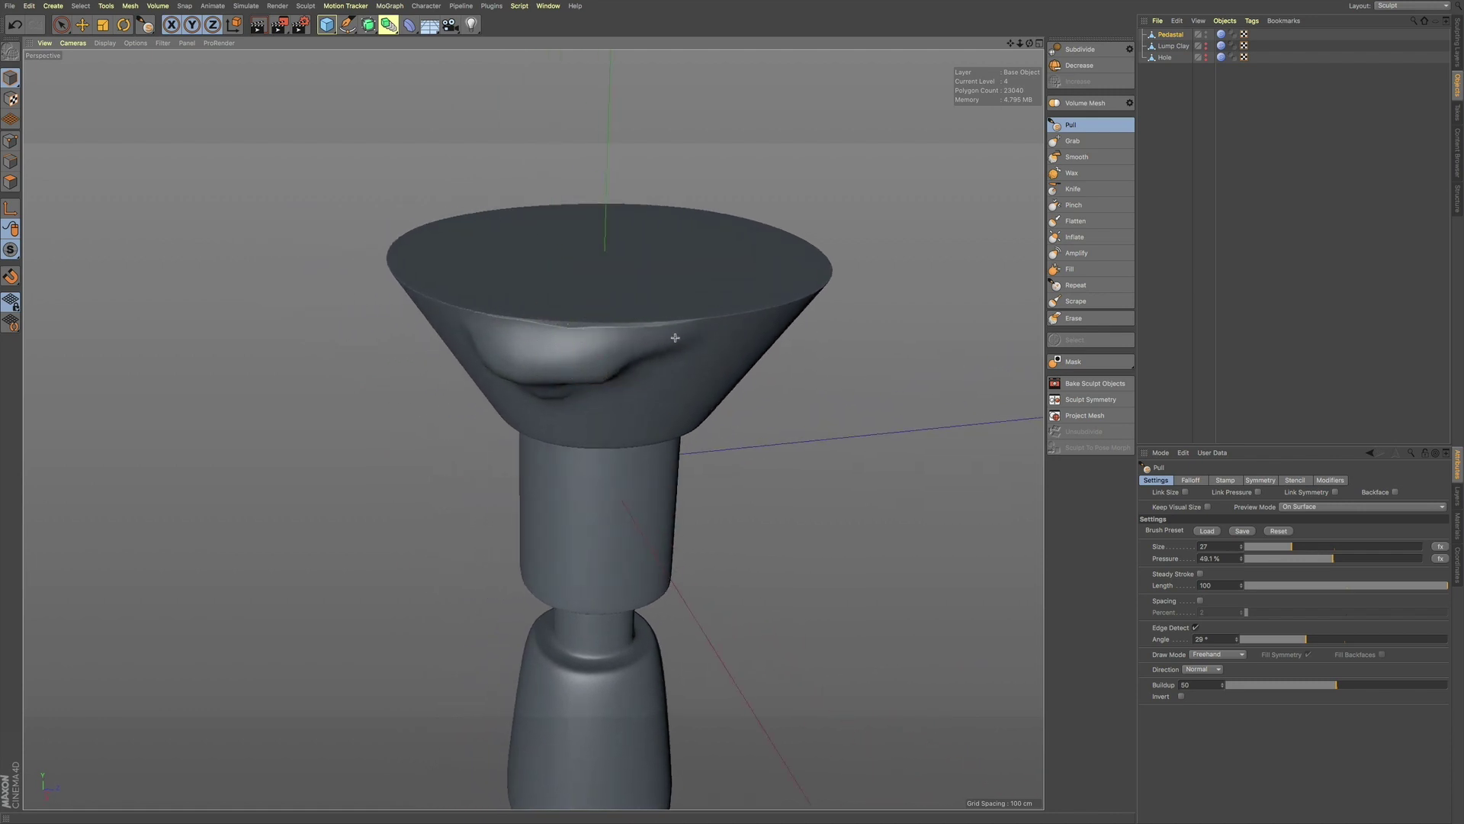
pyautogui.moveTo(695, 336); pyautogui.dragTo(689, 346)
pyautogui.moveTo(1285, 641); pyautogui.dragTo(1295, 639)
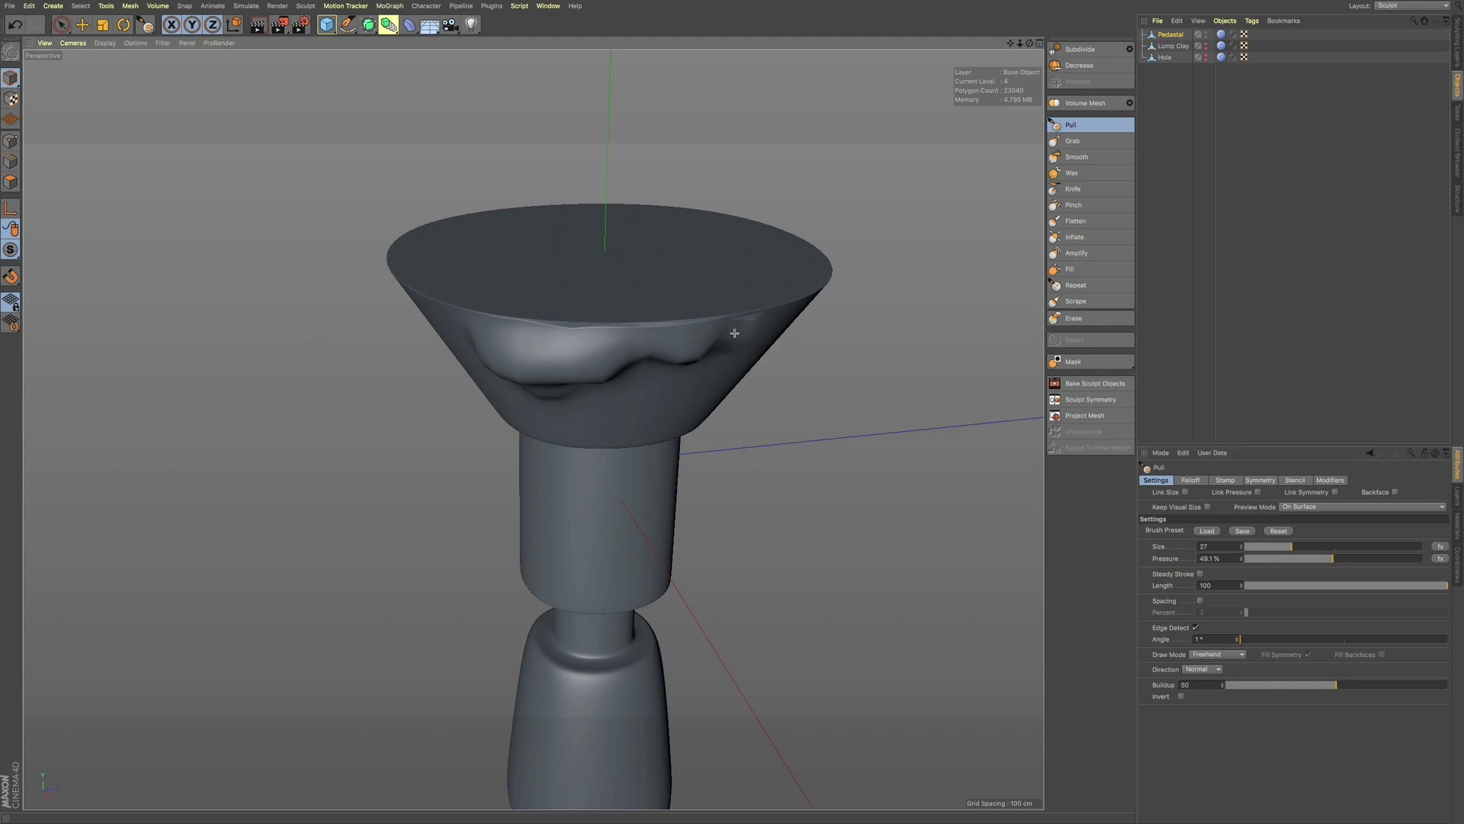
pyautogui.moveTo(743, 328)
pyautogui.mouseDown()
pyautogui.moveTo(784, 313)
pyautogui.moveTo(713, 337)
pyautogui.mouseUp()
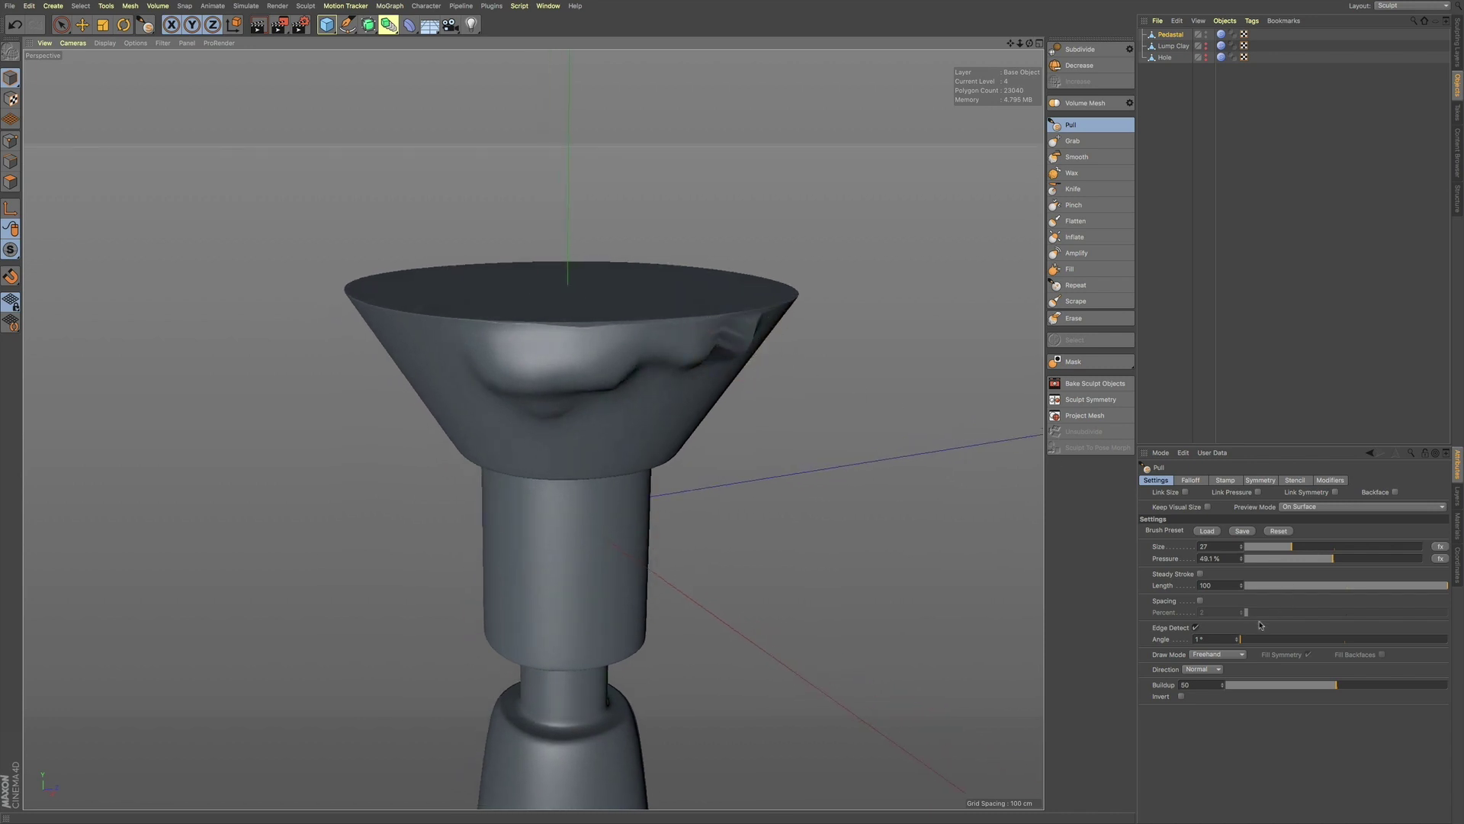
# - Set the Edge Detect angle to 45° and pull further bulges around the other side of the Pedestal's rim
pyautogui.moveTo(1257, 642); pyautogui.dragTo(1312, 643)
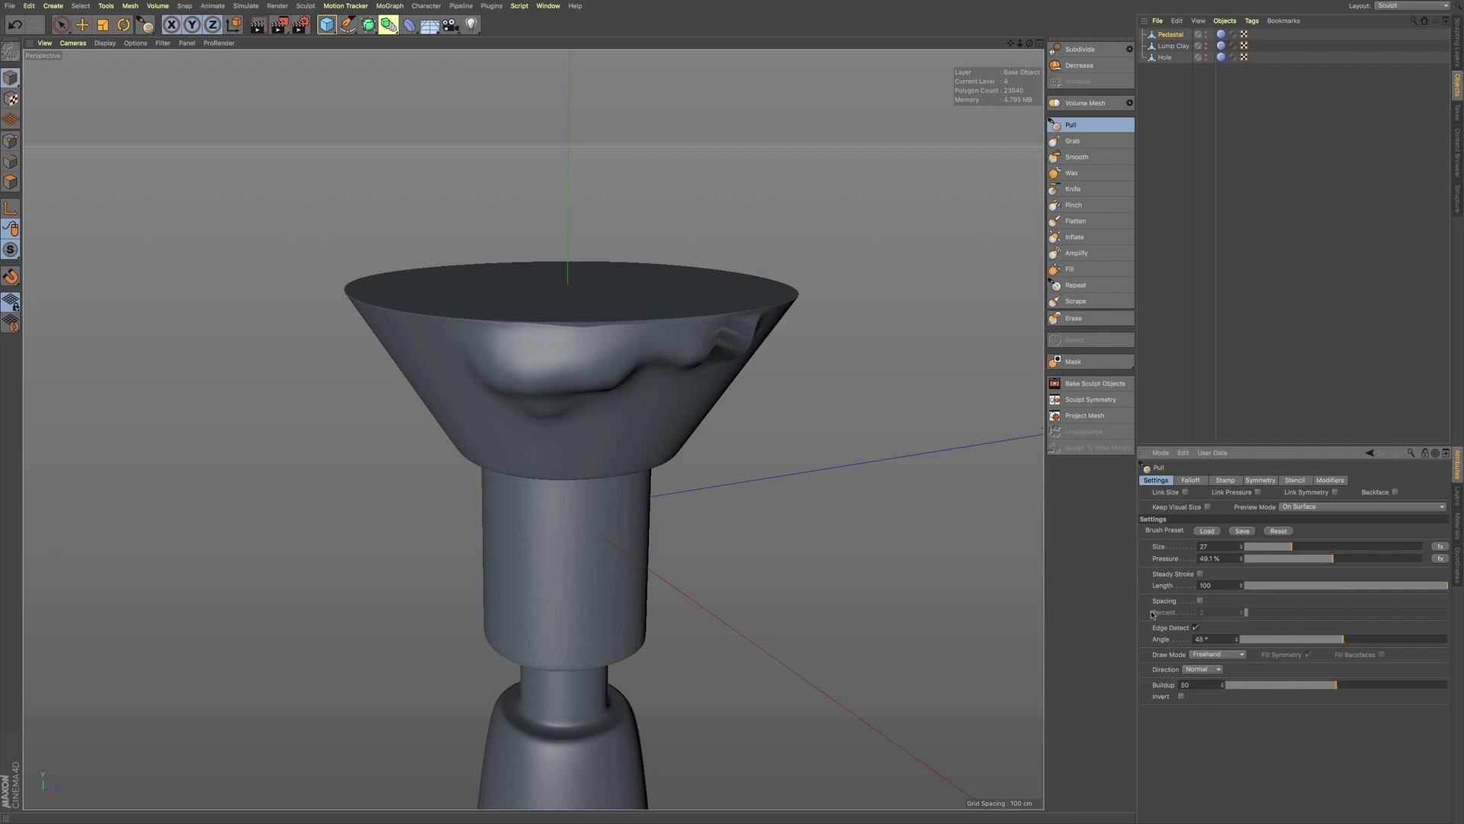
pyautogui.keyDown('alt'); pyautogui.moveTo(521, 361); pyautogui.dragTo(690, 368); pyautogui.keyUp('alt')
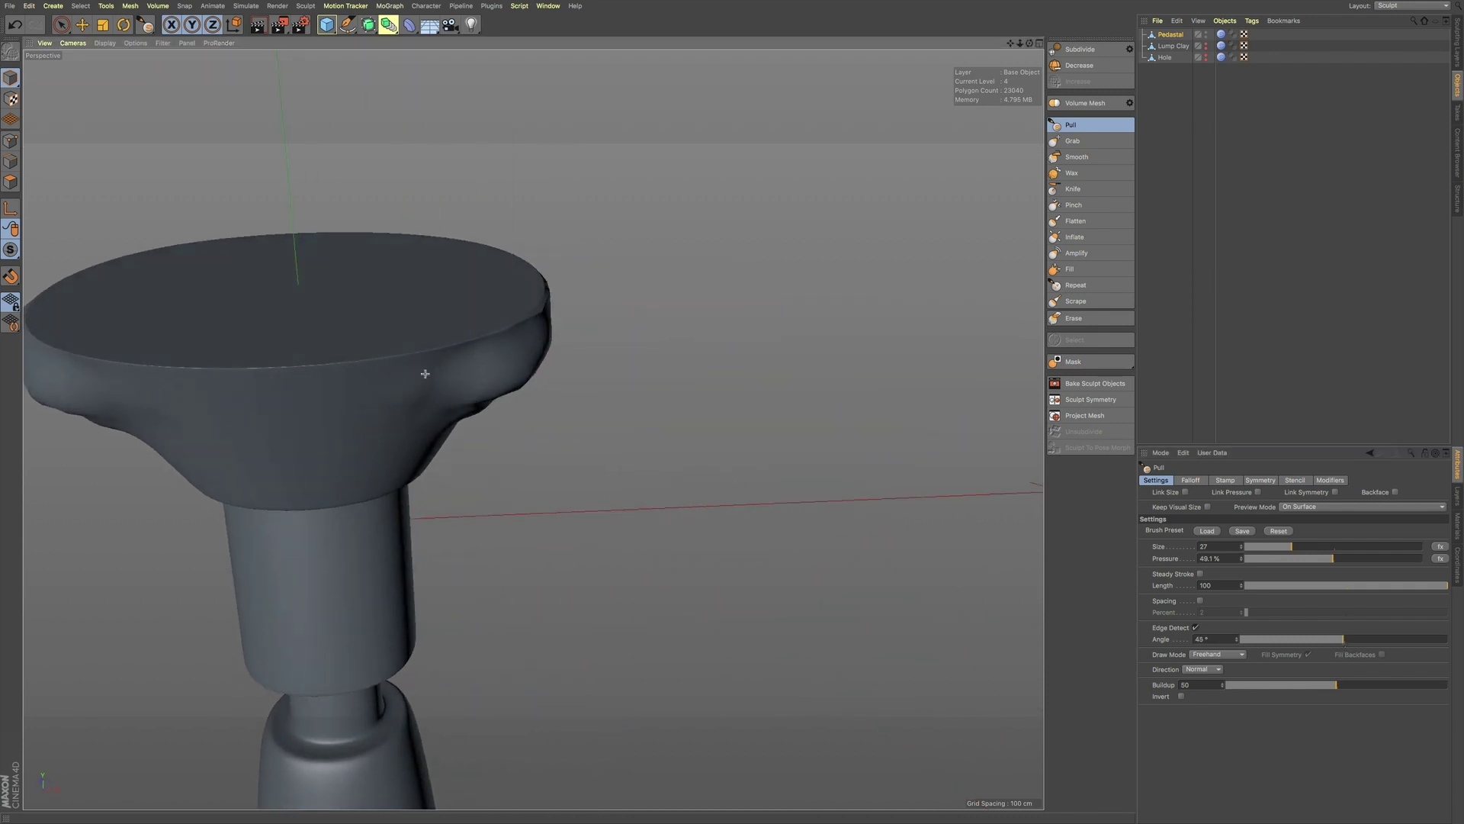
pyautogui.moveTo(426, 392)
pyautogui.mouseDown()
pyautogui.moveTo(441, 380)
pyautogui.moveTo(419, 392)
pyautogui.moveTo(565, 421)
pyautogui.moveTo(545, 428)
pyautogui.moveTo(536, 462)
pyautogui.mouseUp()
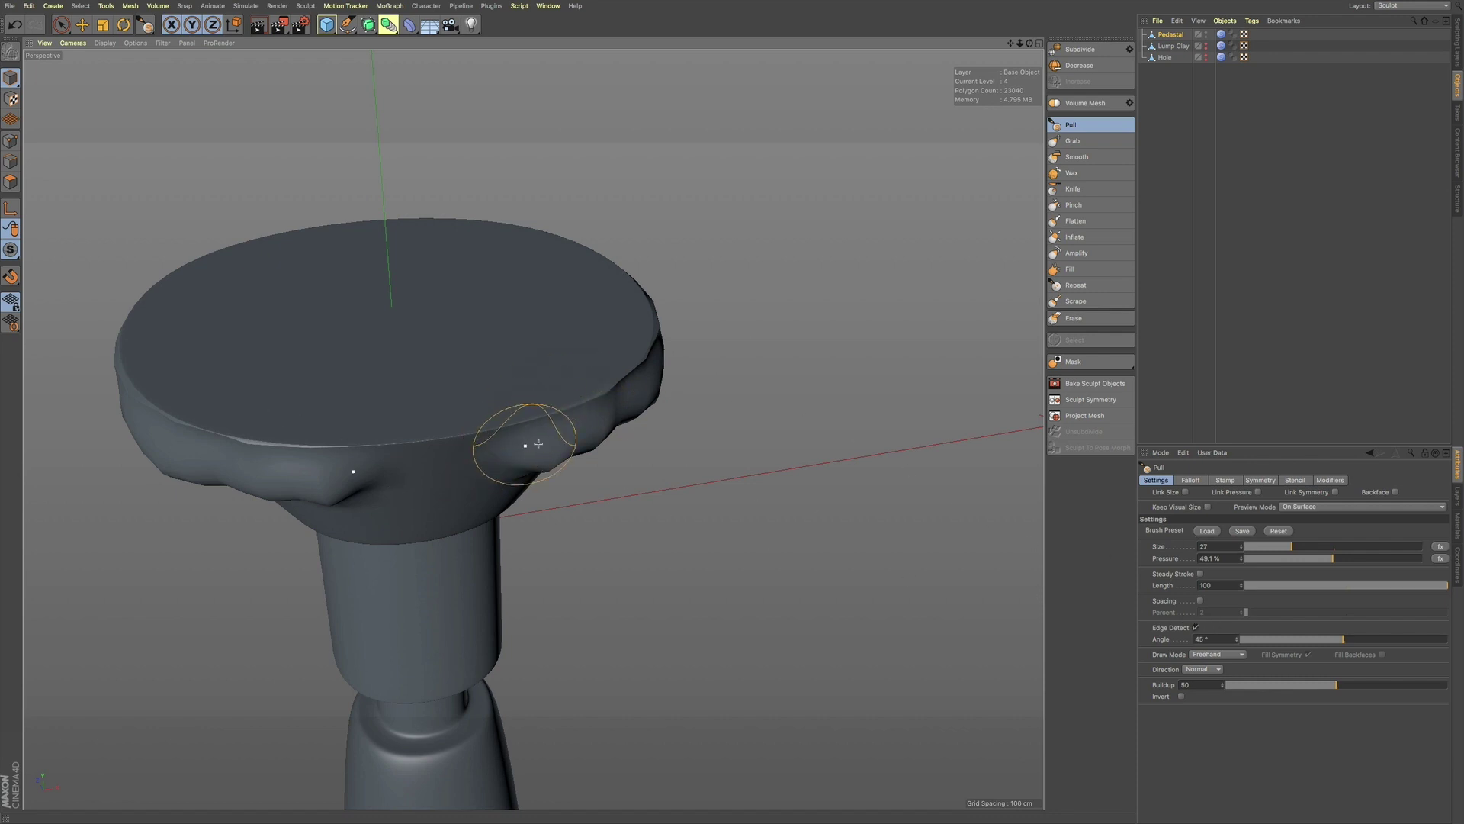
# - Hide the Pedestal, show the Lump Clay object instead, and select it for sculpting with the Pull brush
pyautogui.click(1205, 35)
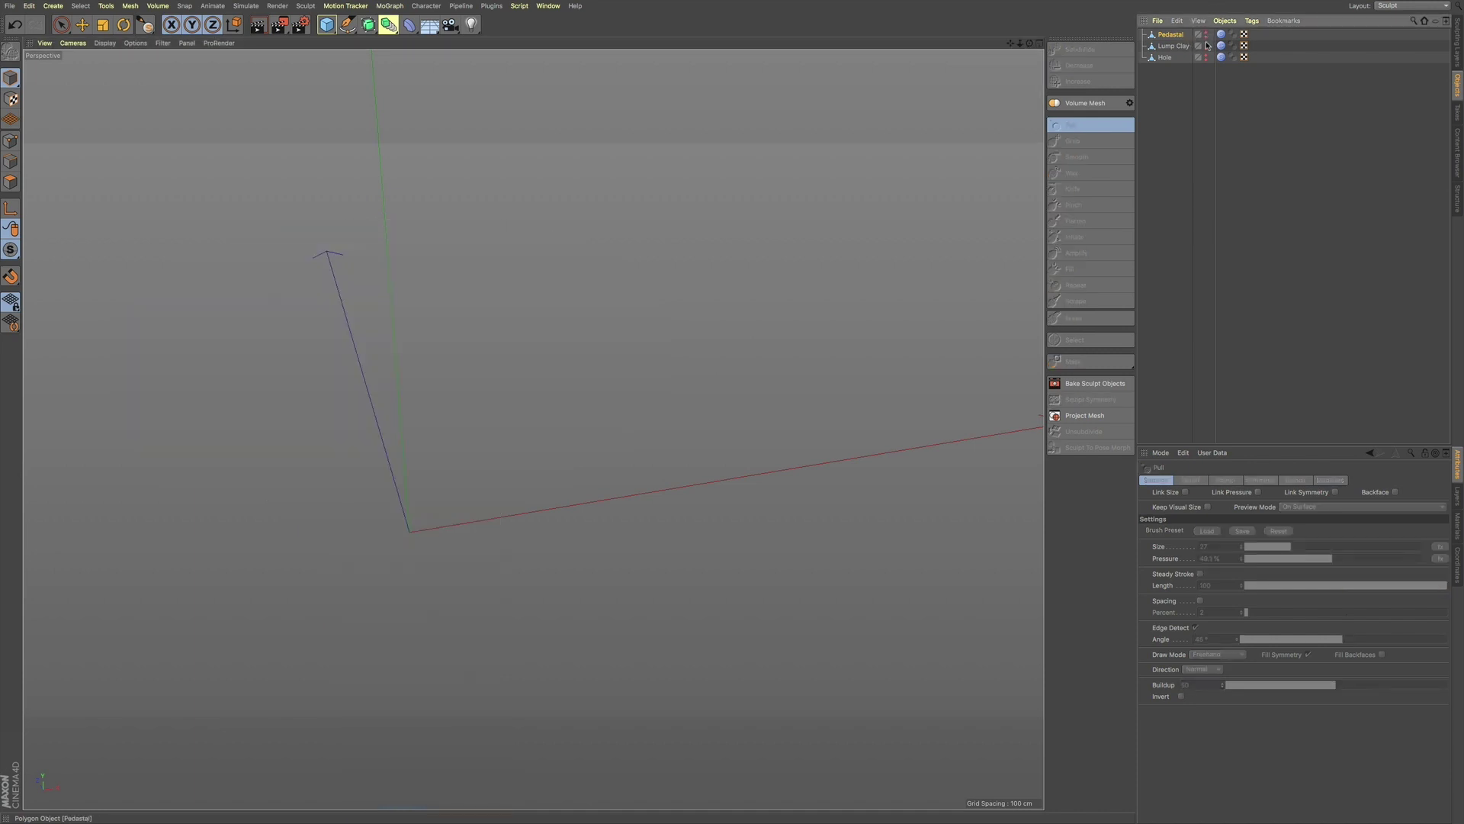
pyautogui.click(1206, 47)
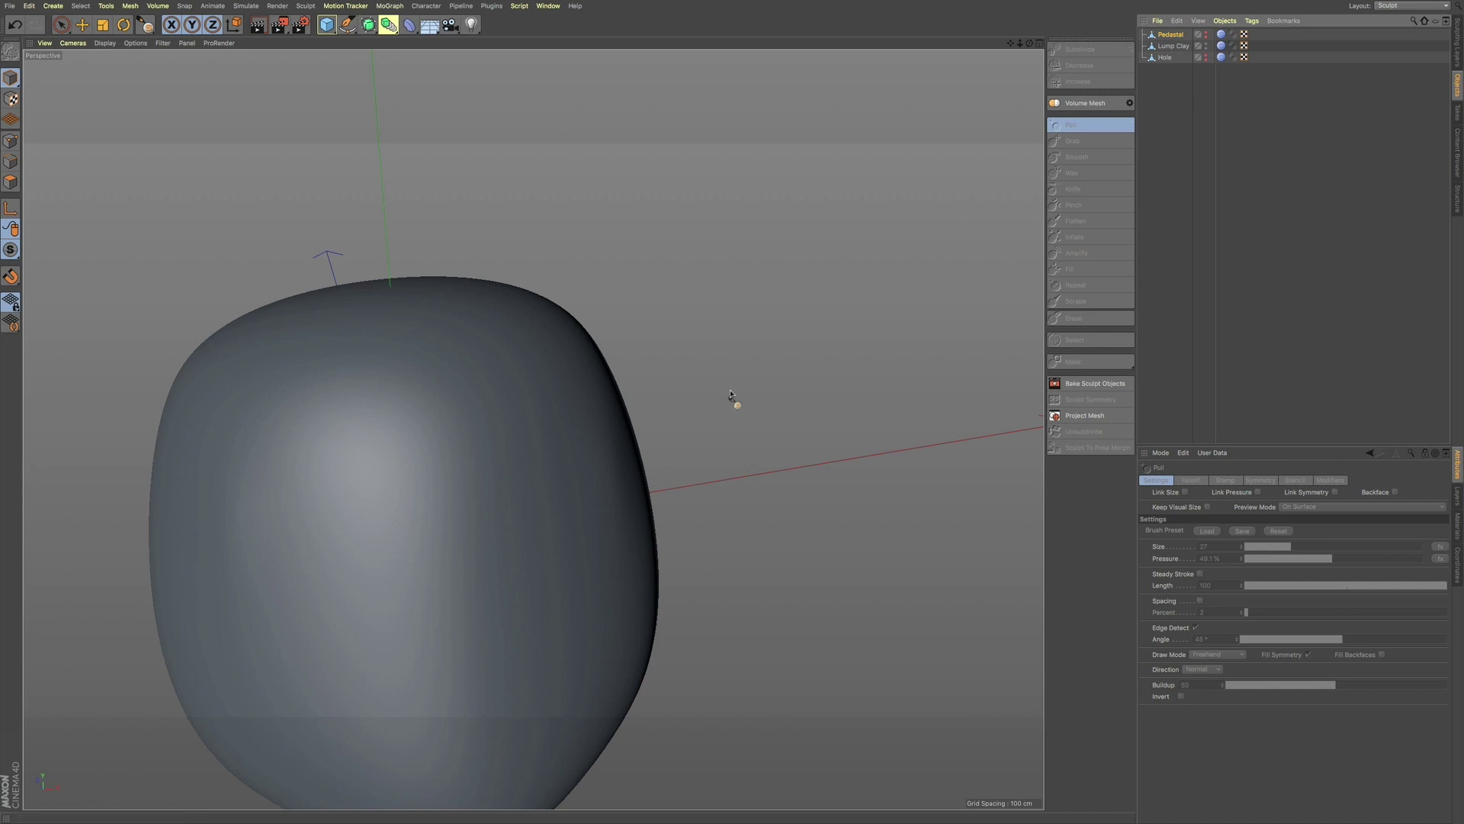
pyautogui.keyDown('alt'); pyautogui.moveTo(539, 488); pyautogui.dragTo(454, 518); pyautogui.keyUp('alt')
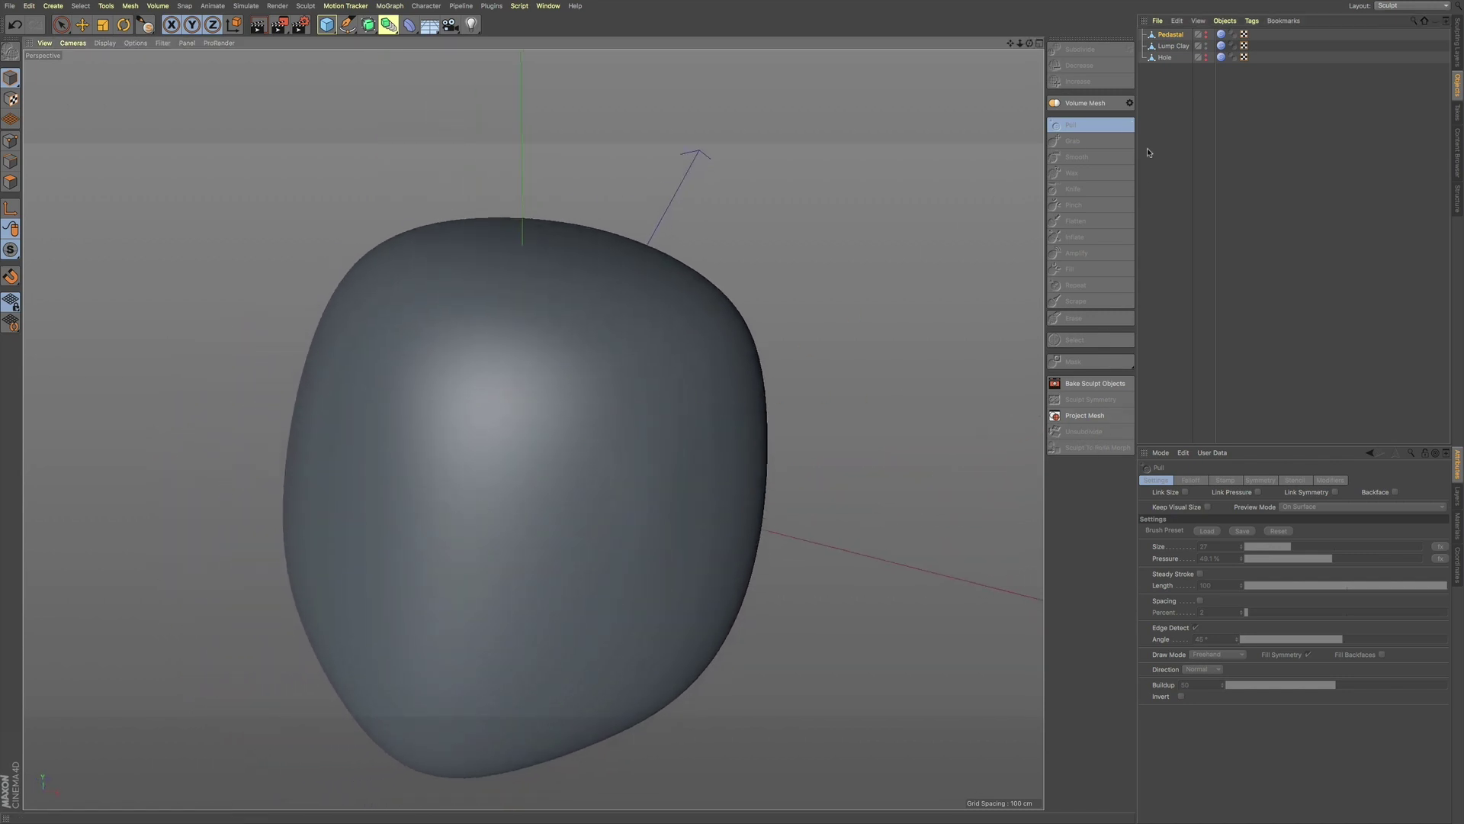
pyautogui.click(1173, 46)
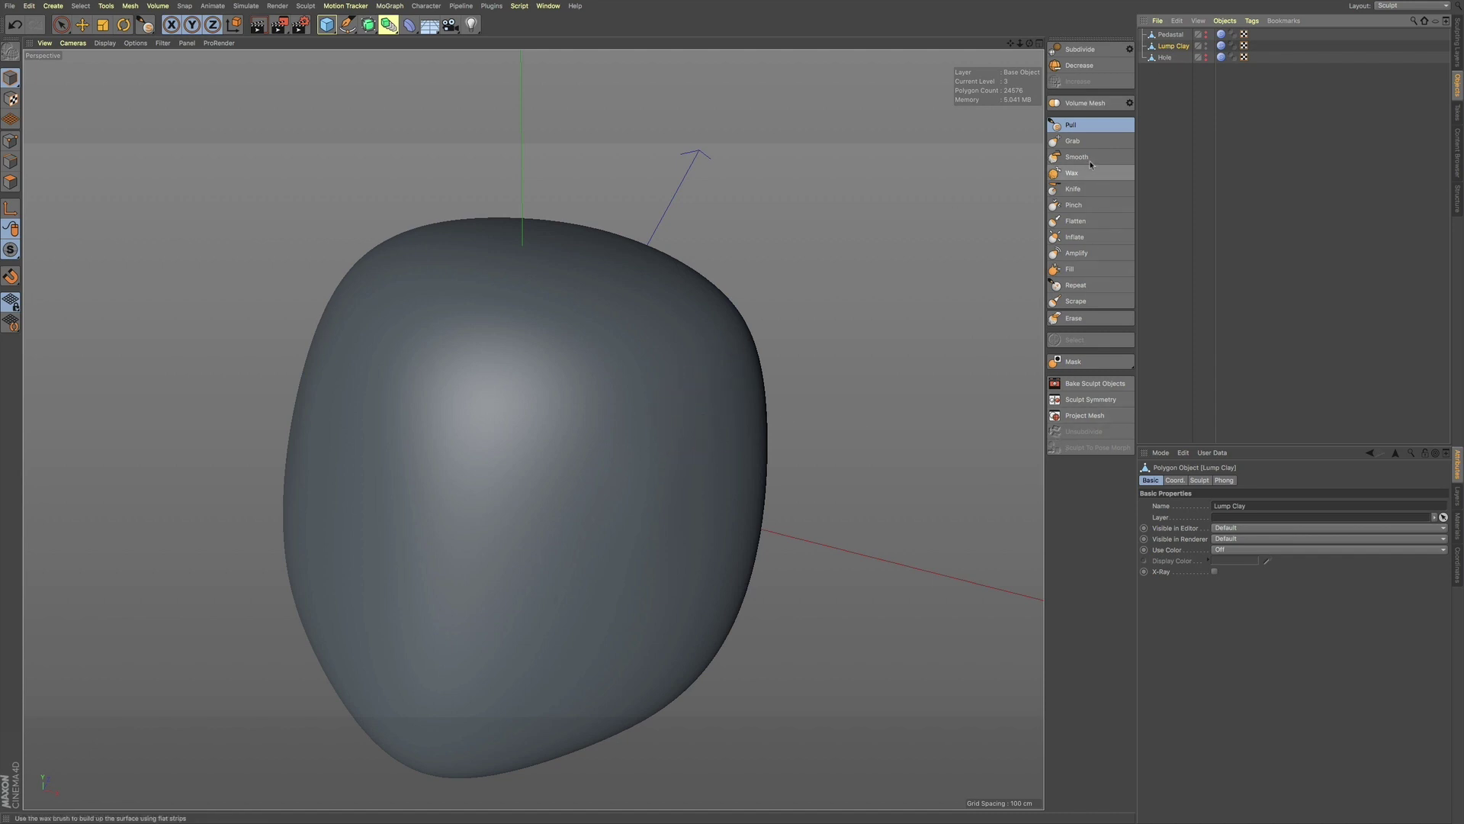
pyautogui.click(1093, 126)
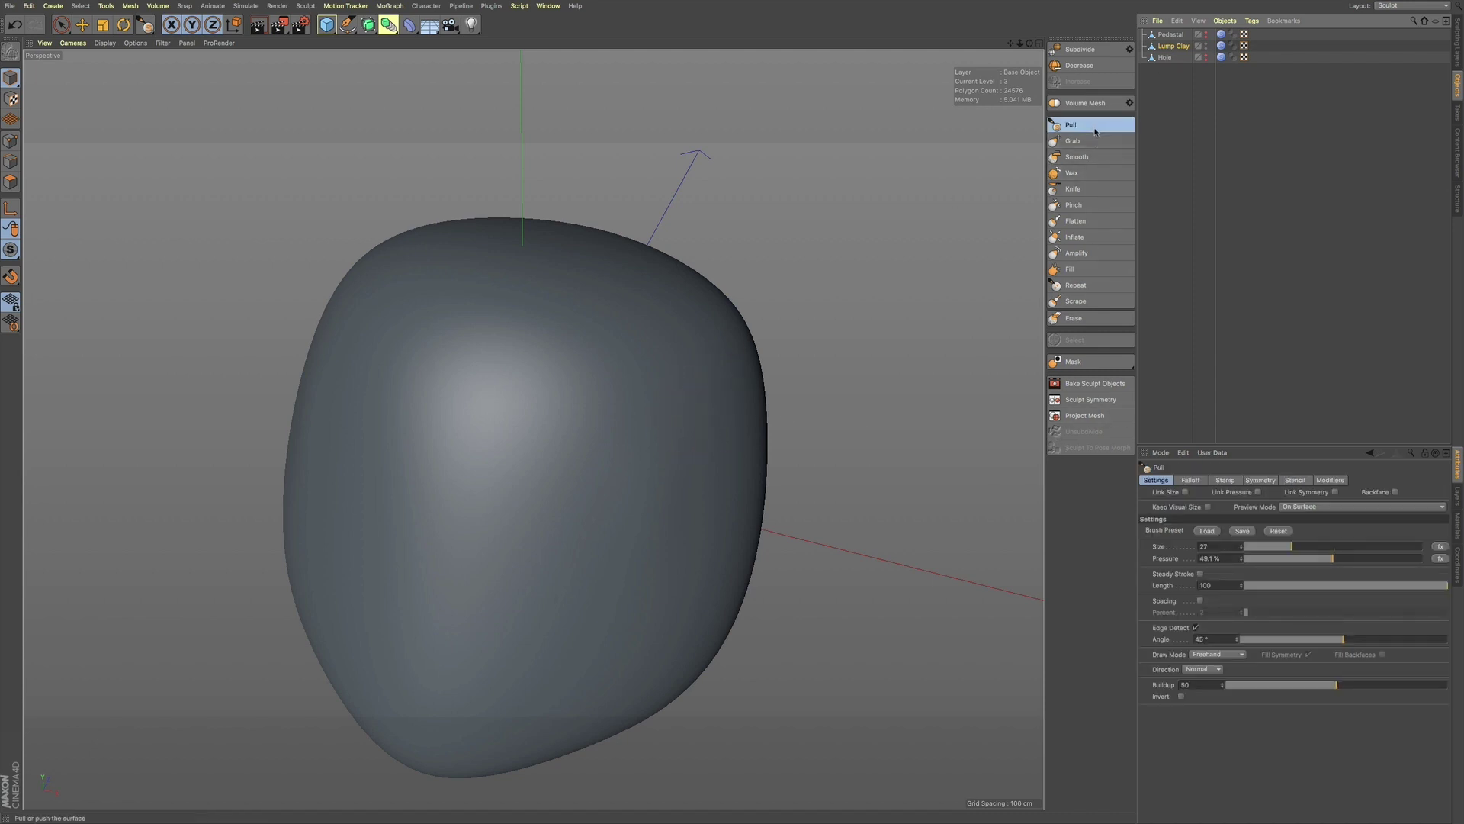
# - Enable Radial symmetry in Point mode for the Pull brush and sculpt a curved ridge on the upper side of the clay
pyautogui.click(1261, 481)
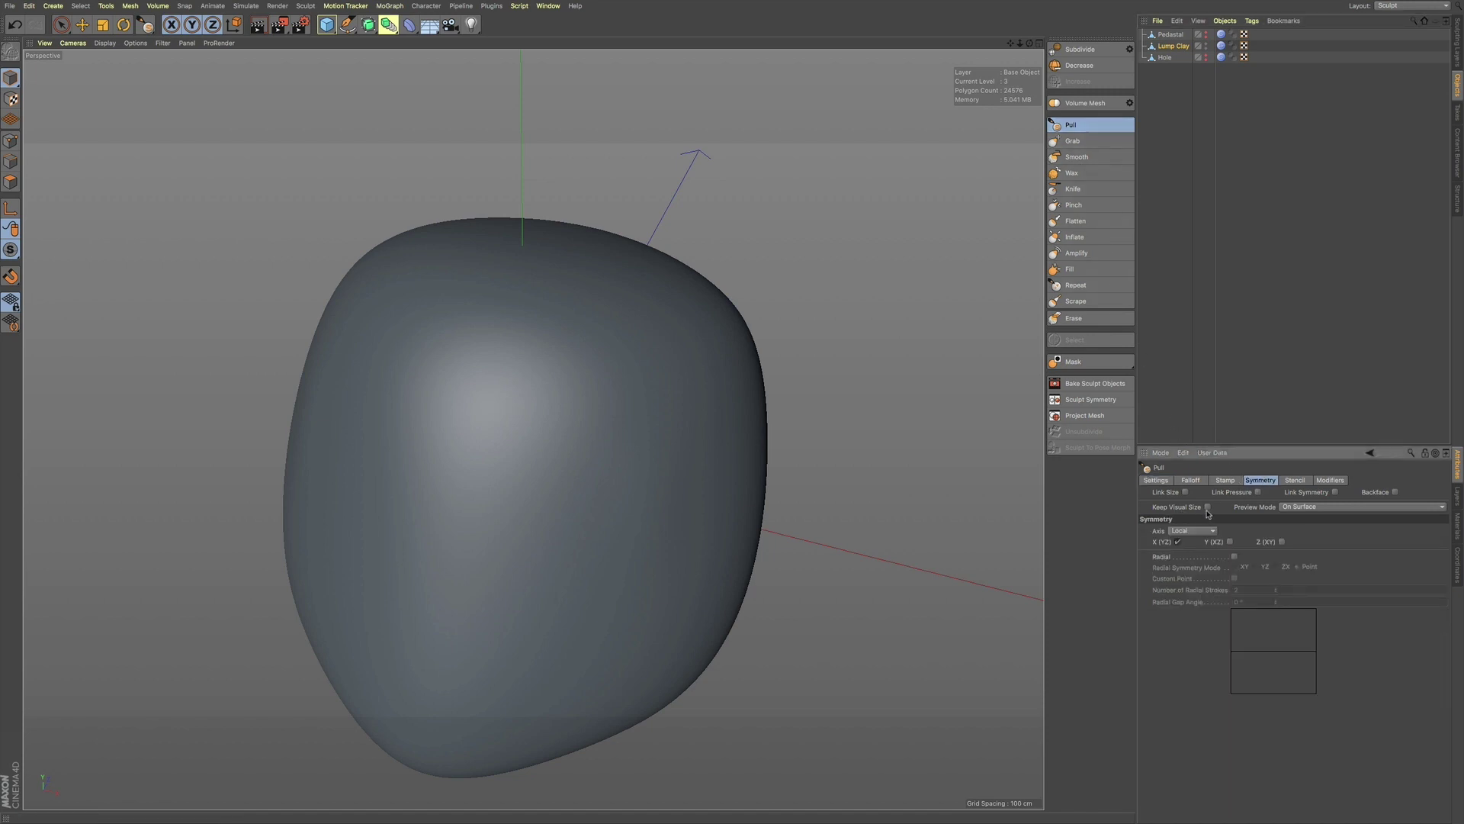
pyautogui.click(1234, 558)
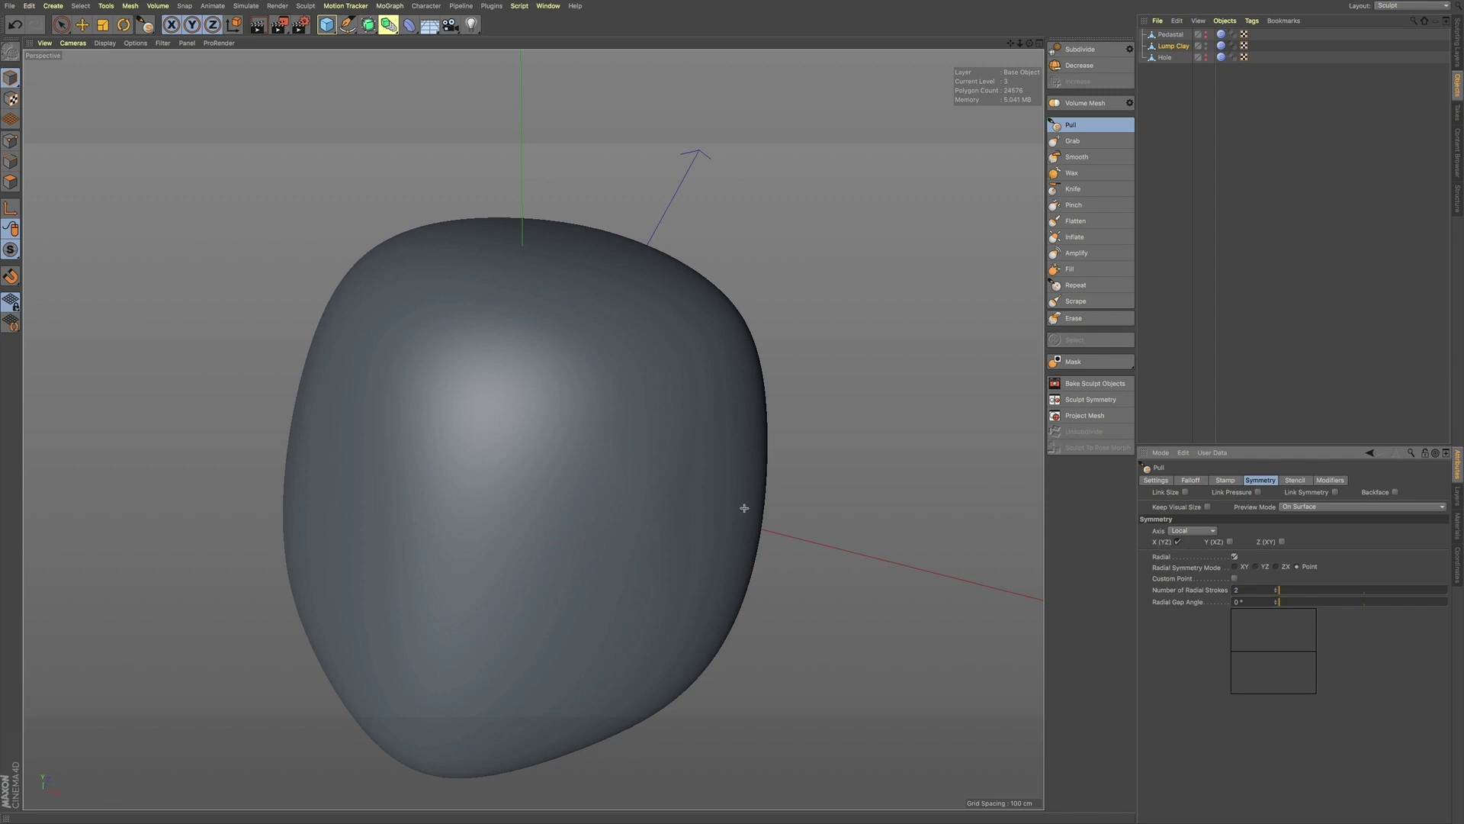
pyautogui.moveTo(670, 399)
pyautogui.mouseDown()
pyautogui.moveTo(690, 412)
pyautogui.moveTo(680, 463)
pyautogui.moveTo(630, 451)
pyautogui.moveTo(666, 457)
pyautogui.moveTo(680, 421)
pyautogui.moveTo(660, 393)
pyautogui.moveTo(679, 439)
pyautogui.moveTo(647, 455)
pyautogui.mouseUp()
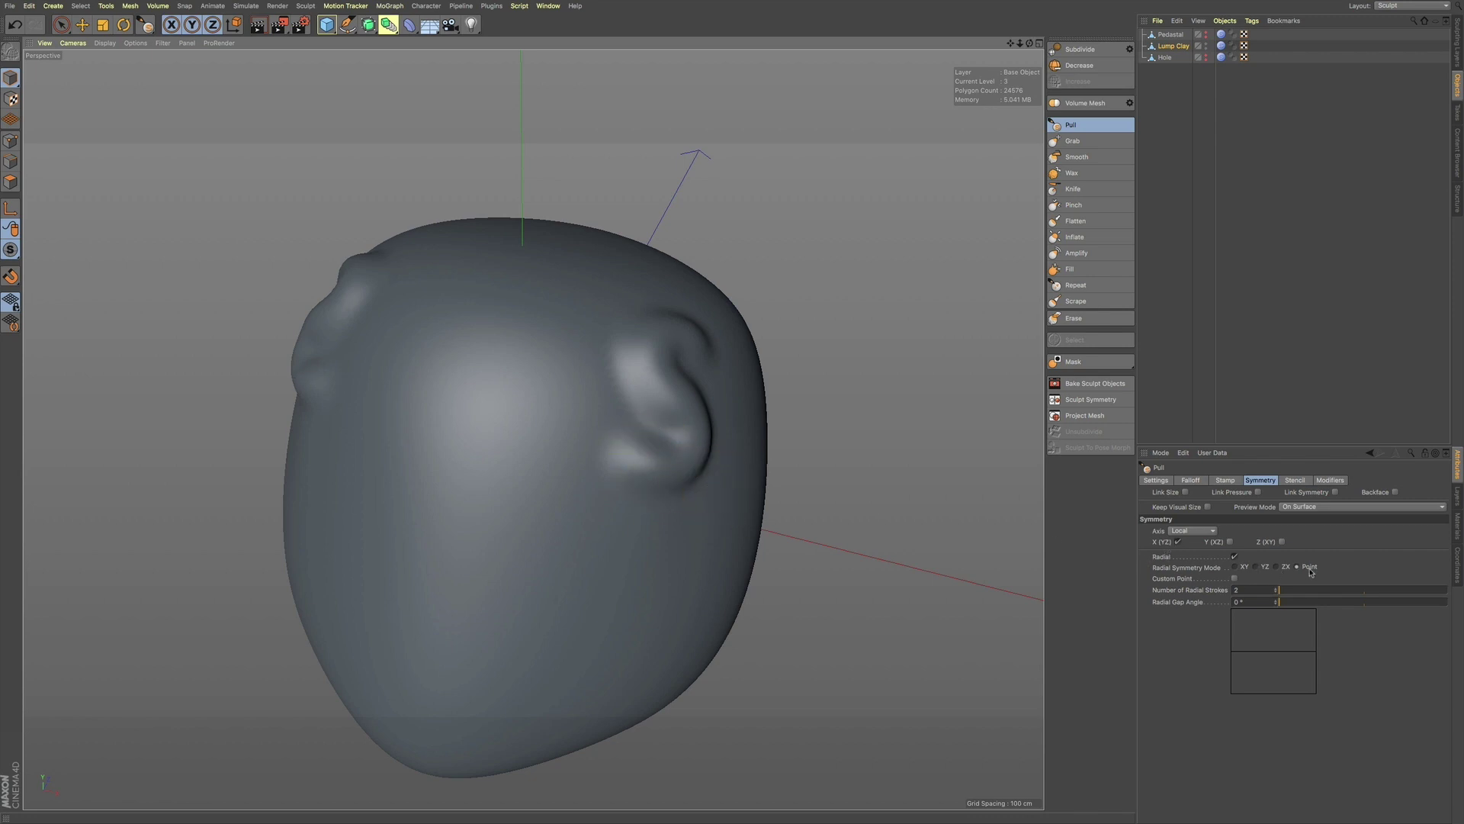
# - Change the radial symmetry mode to XY and pull repeated raised strokes around the lump of clay
pyautogui.click(1237, 567)
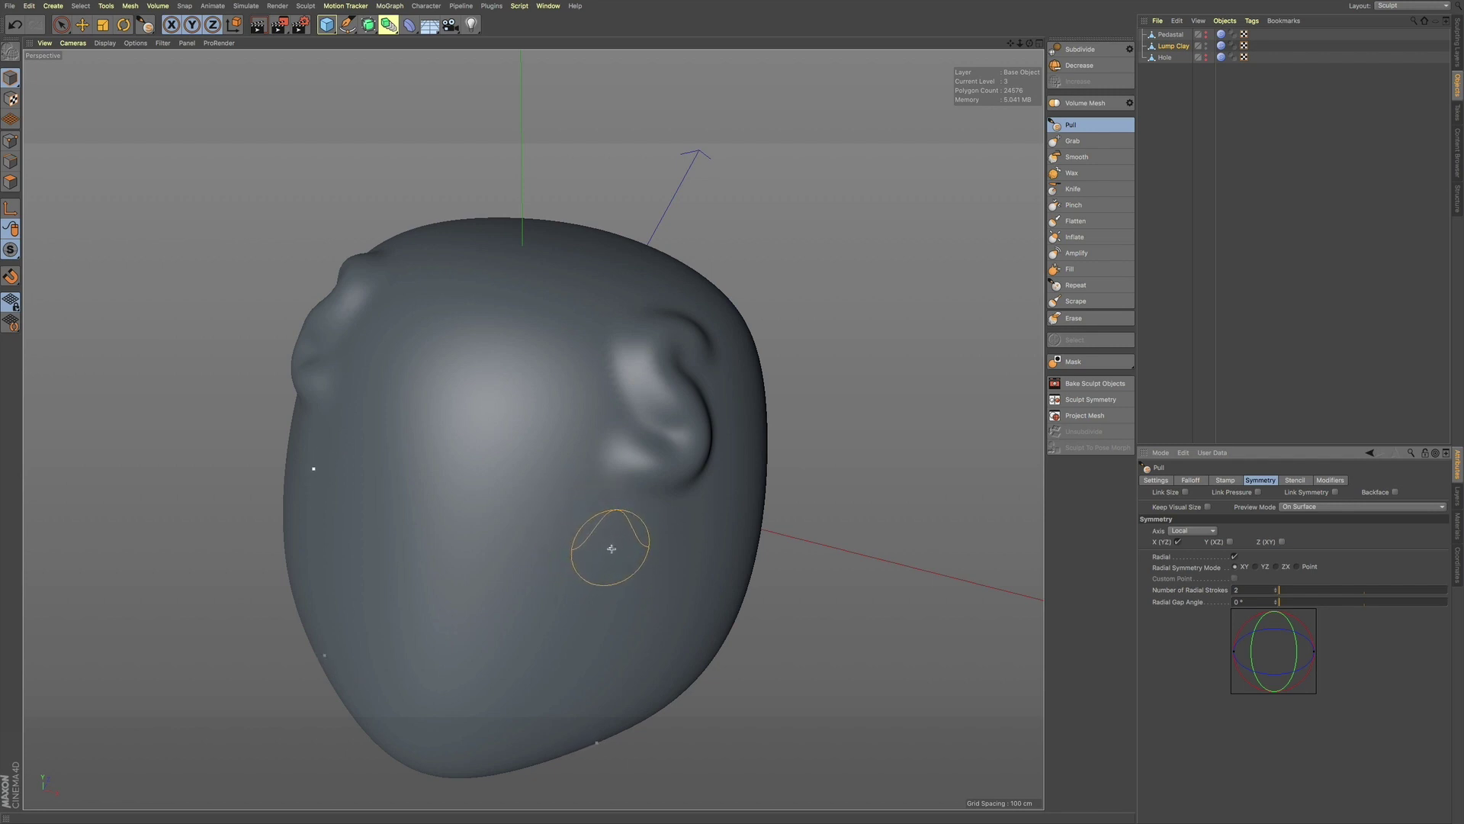
pyautogui.moveTo(607, 543)
pyautogui.mouseDown()
pyautogui.moveTo(595, 518)
pyautogui.moveTo(588, 551)
pyautogui.moveTo(644, 549)
pyautogui.moveTo(637, 526)
pyautogui.moveTo(637, 568)
pyautogui.moveTo(582, 586)
pyautogui.moveTo(653, 504)
pyautogui.mouseUp()
pyautogui.keyDown('alt'); pyautogui.moveTo(581, 572); pyautogui.dragTo(650, 333, button='middle'); pyautogui.keyUp('alt')
pyautogui.moveTo(649, 348)
pyautogui.keyDown('alt'); pyautogui.mouseDown()
pyautogui.moveTo(576, 389)
pyautogui.moveTo(675, 336)
pyautogui.moveTo(686, 357)
pyautogui.moveTo(680, 328)
pyautogui.moveTo(692, 332)
pyautogui.moveTo(664, 353)
pyautogui.moveTo(671, 336)
pyautogui.moveTo(651, 371)
pyautogui.mouseUp(); pyautogui.keyUp('alt')
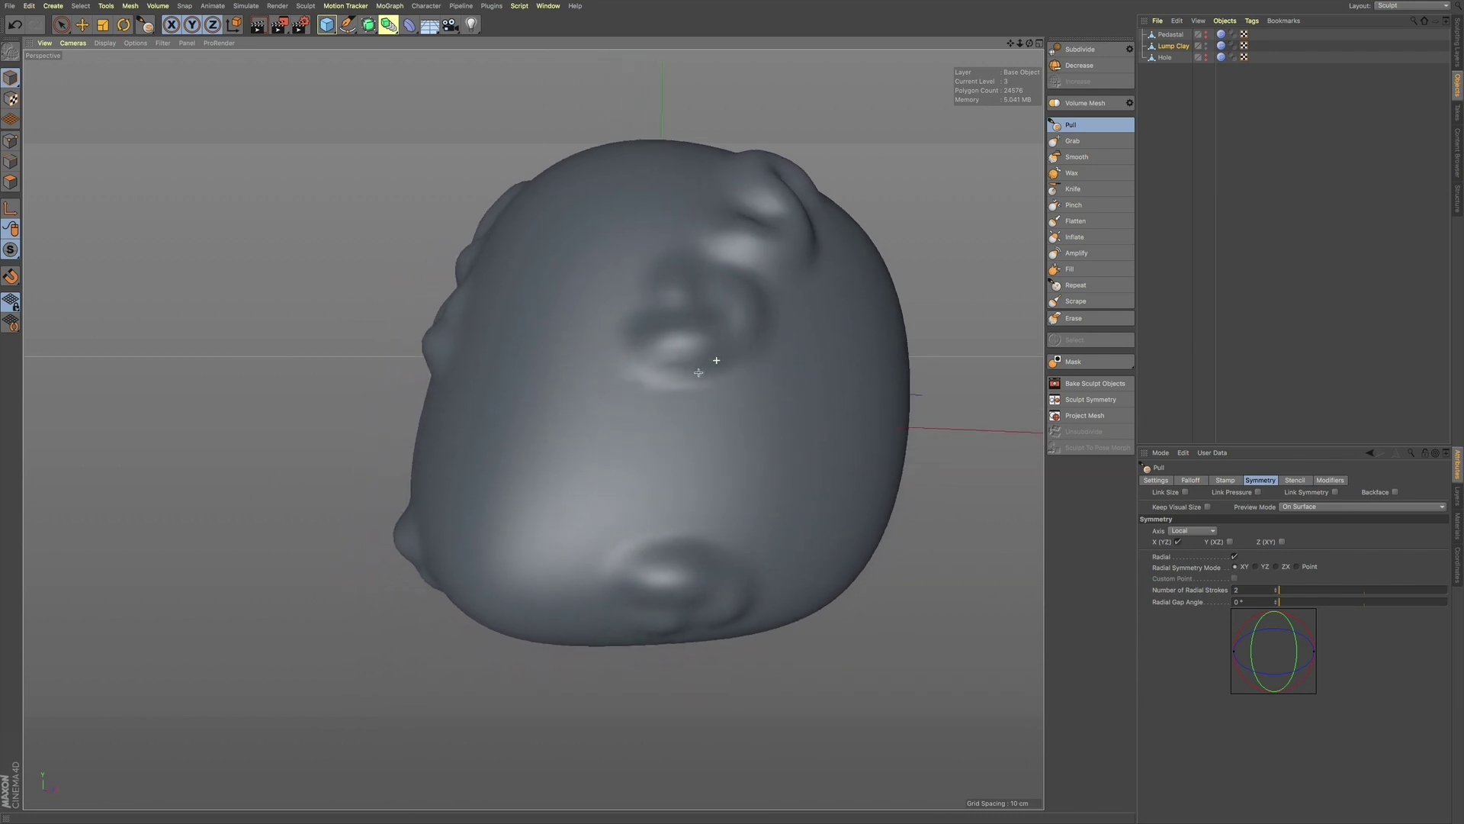
pyautogui.moveTo(699, 372)
pyautogui.keyDown('alt'); pyautogui.mouseDown()
pyautogui.moveTo(726, 337)
pyautogui.moveTo(671, 356)
pyautogui.moveTo(718, 335)
pyautogui.mouseUp(); pyautogui.keyUp('alt')
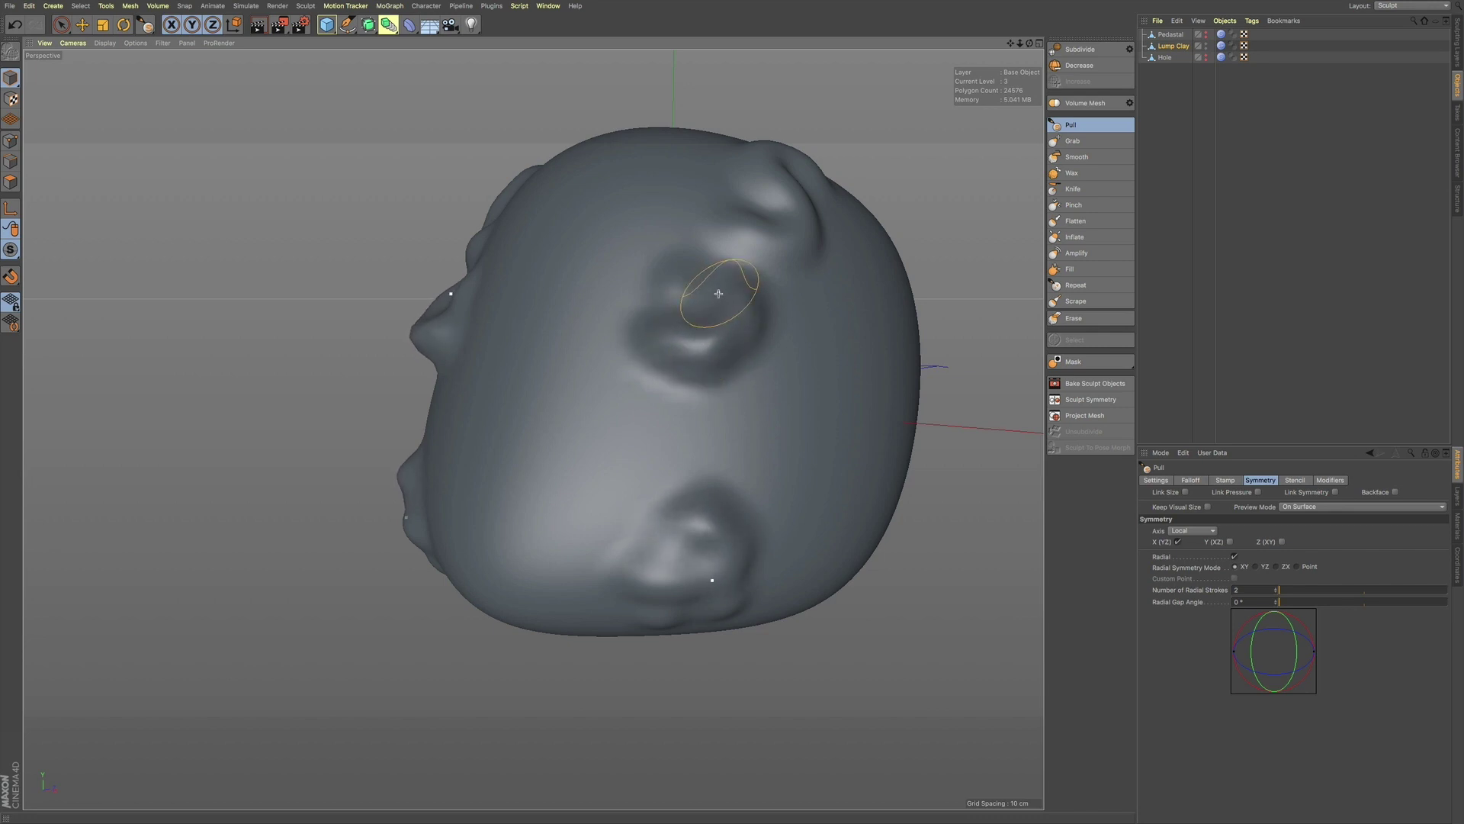
pyautogui.keyDown('alt'); pyautogui.moveTo(726, 340); pyautogui.dragTo(831, 370); pyautogui.keyUp('alt')
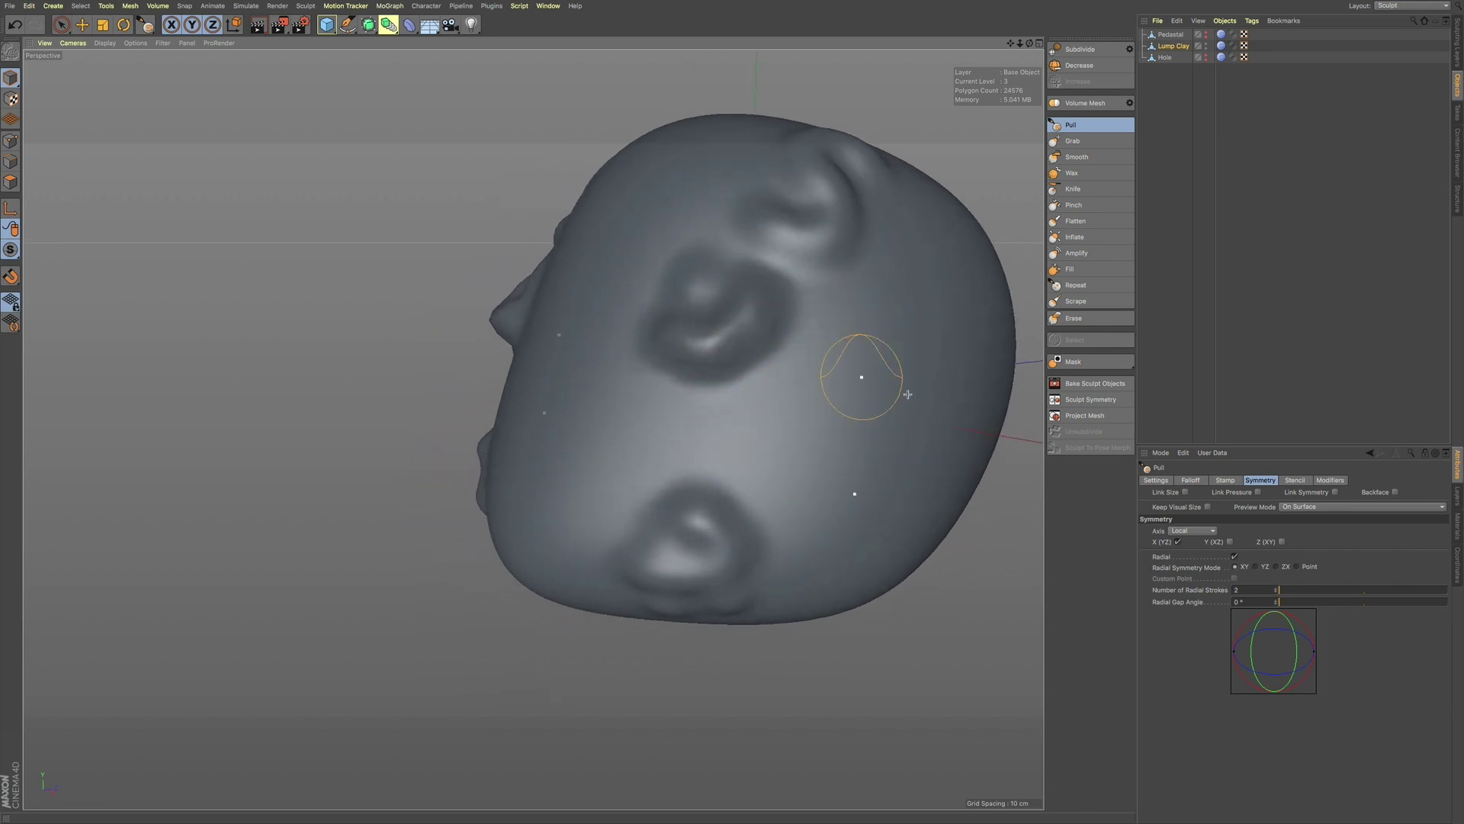
# - Return the radial symmetry to Point mode with Custom Point enabled and pull a small circular bump on the clay's side
pyautogui.click(1297, 567)
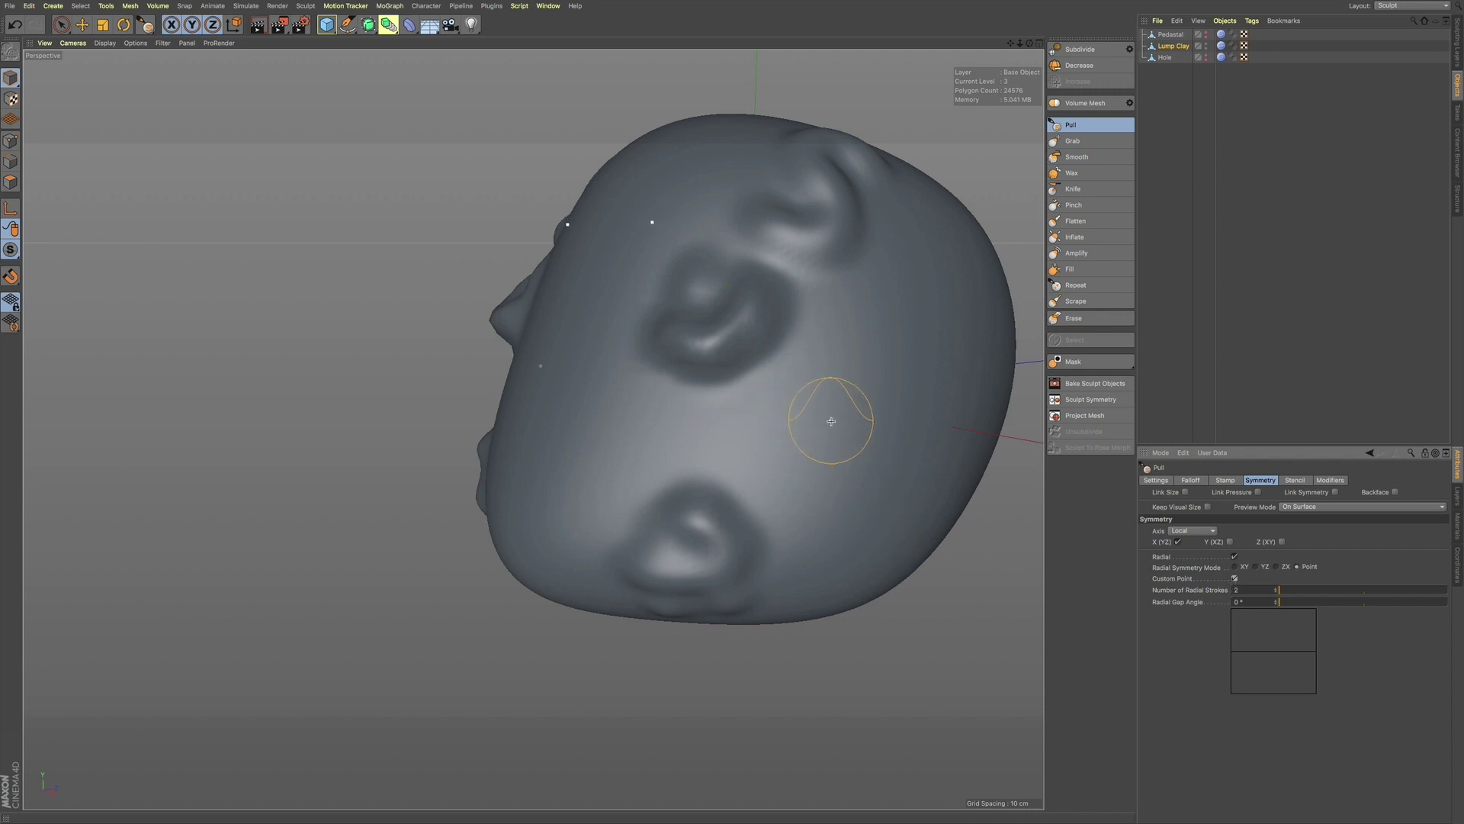
pyautogui.keyDown('alt'); pyautogui.moveTo(831, 421); pyautogui.dragTo(829, 423); pyautogui.keyUp('alt')
pyautogui.moveTo(825, 372)
pyautogui.mouseDown()
pyautogui.moveTo(866, 361)
pyautogui.moveTo(872, 431)
pyautogui.moveTo(843, 433)
pyautogui.mouseUp()
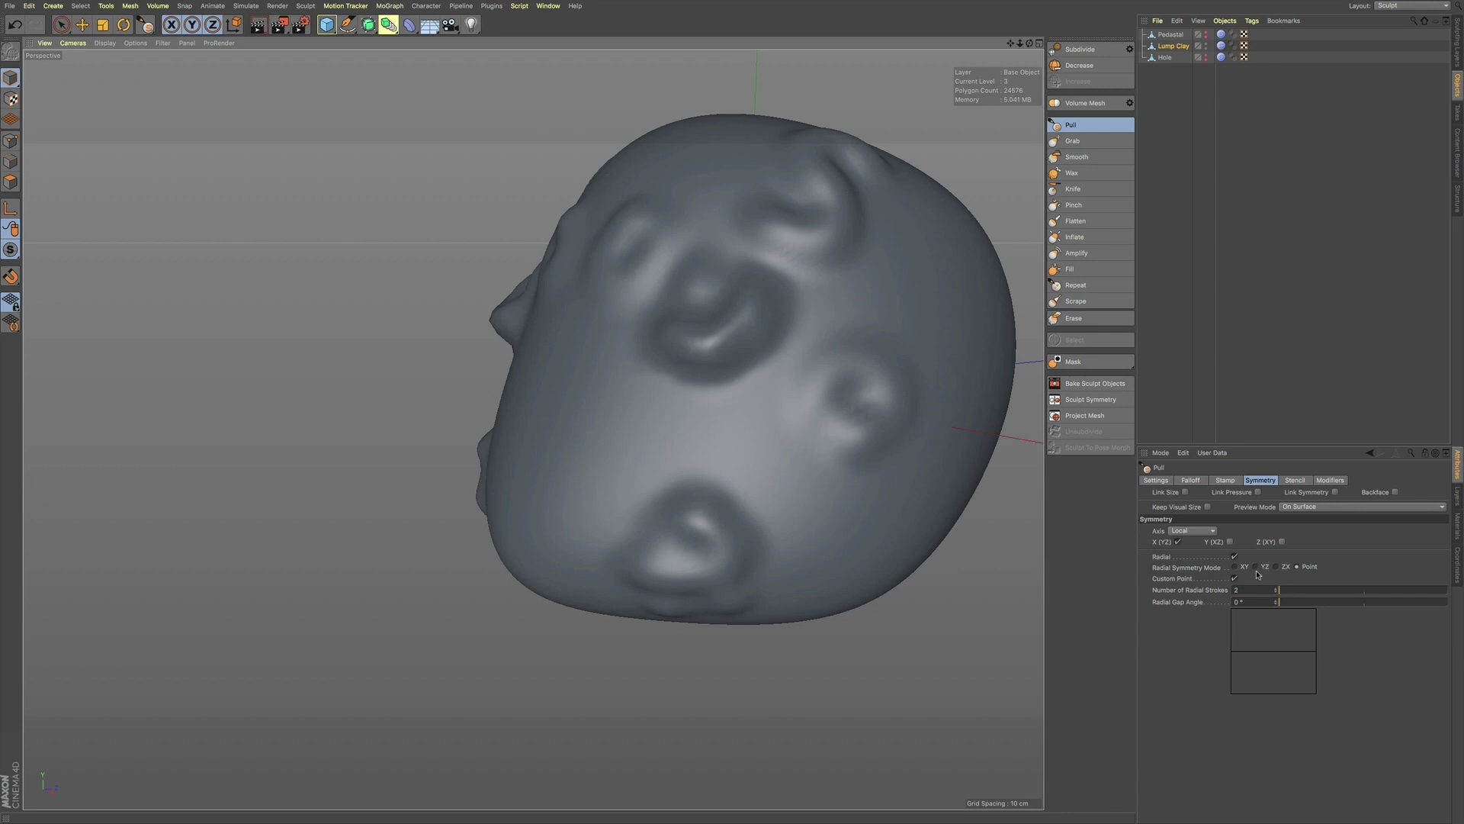
# - Add Y (XZ) to the brush's mirror symmetry and pull more mirrored bumps on the clay
pyautogui.click(1230, 542)
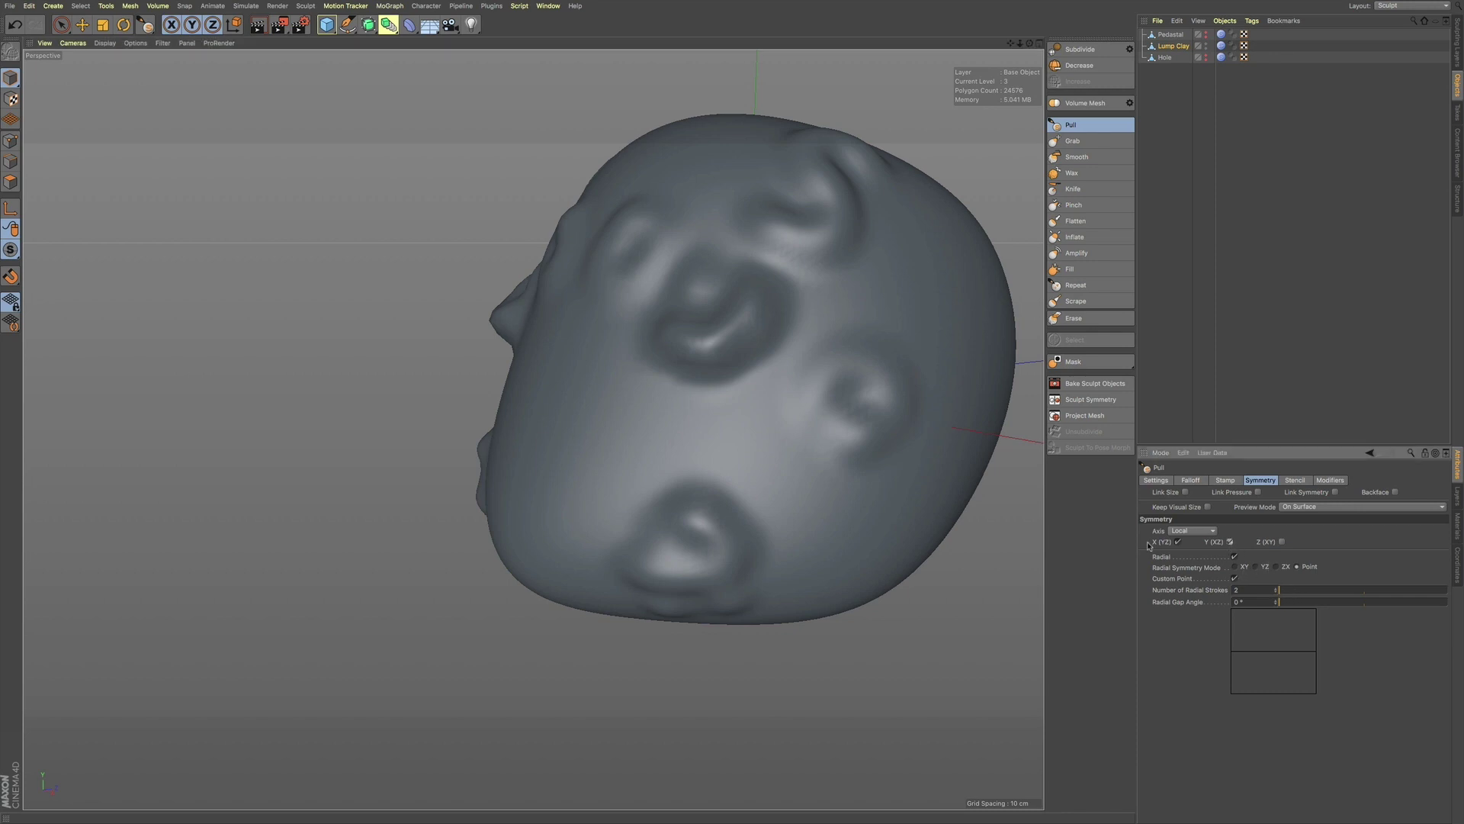
pyautogui.moveTo(903, 301)
pyautogui.keyDown('alt'); pyautogui.mouseDown()
pyautogui.moveTo(902, 355)
pyautogui.moveTo(863, 320)
pyautogui.moveTo(785, 366)
pyautogui.moveTo(816, 327)
pyautogui.moveTo(797, 382)
pyautogui.moveTo(795, 354)
pyautogui.mouseUp(); pyautogui.keyUp('alt')
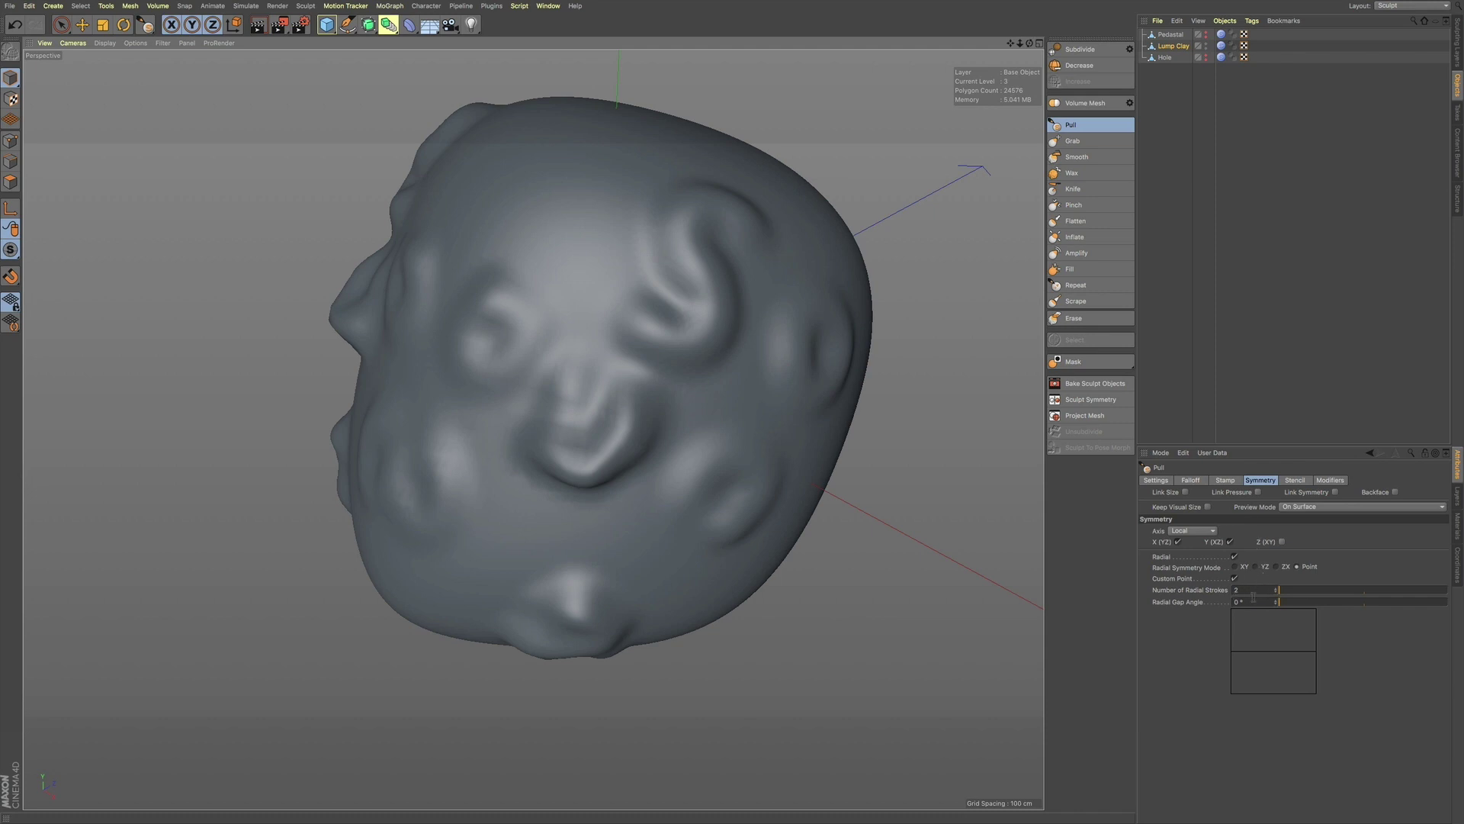
# - Raise the number of radial strokes to 7 and pull rounded ridges around the custom point on the clay
pyautogui.moveTo(1278, 590); pyautogui.dragTo(1285, 591)
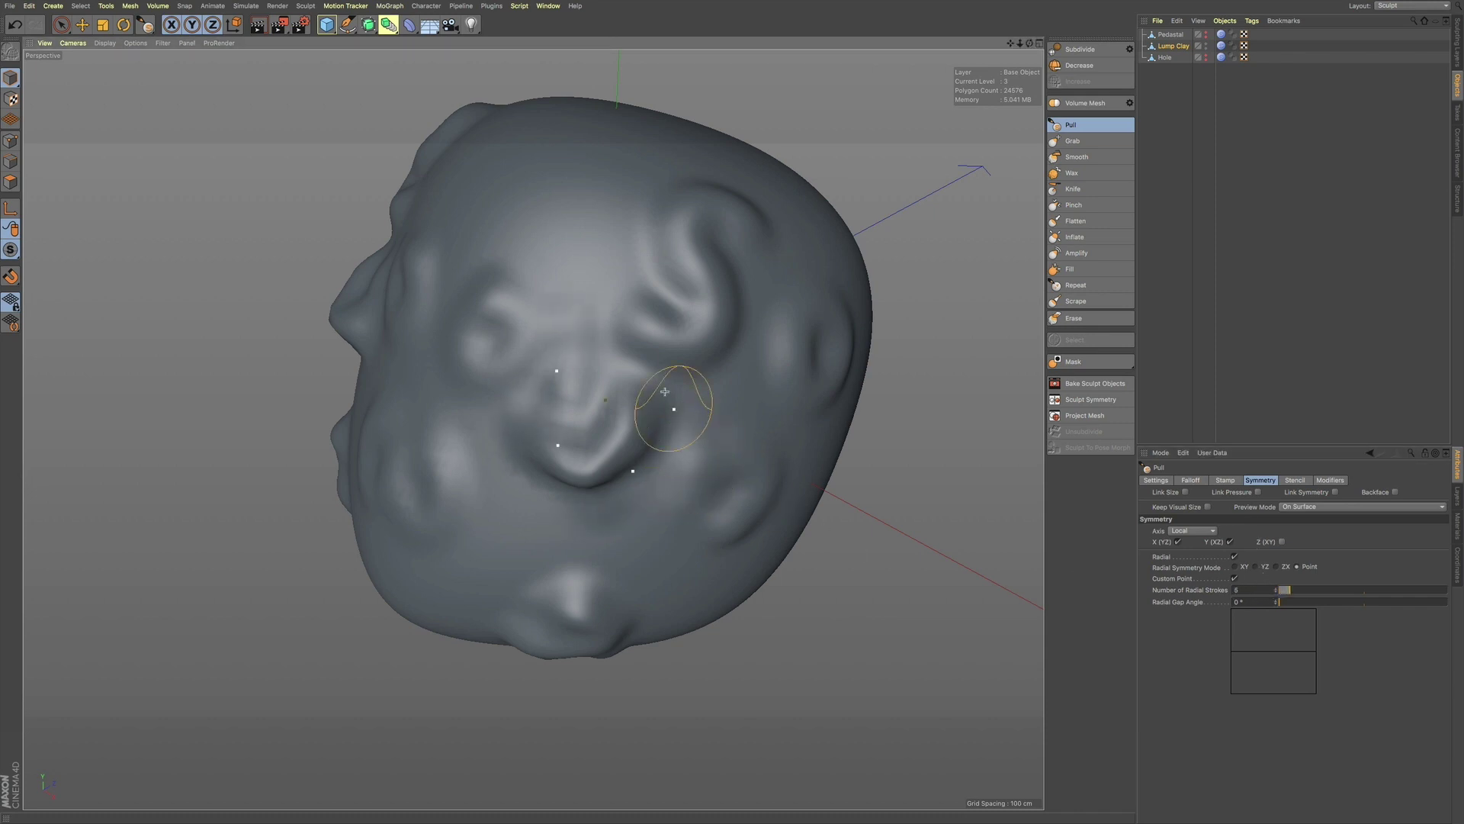
pyautogui.keyDown('alt'); pyautogui.moveTo(740, 280); pyautogui.dragTo(686, 308, button='middle'); pyautogui.keyUp('alt')
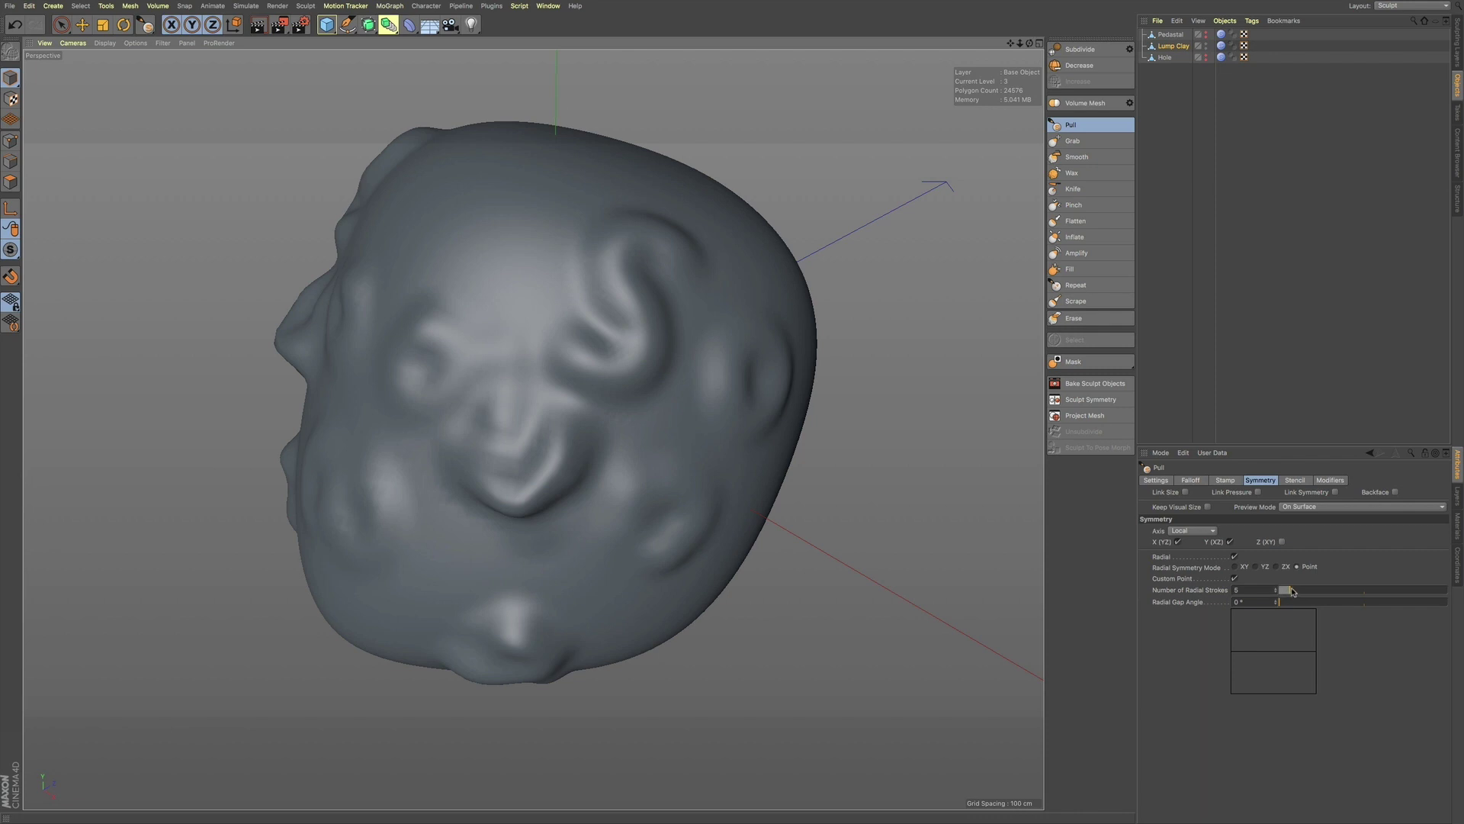
pyautogui.click(1293, 592)
pyautogui.moveTo(610, 397)
pyautogui.keyDown('alt'); pyautogui.mouseDown()
pyautogui.moveTo(575, 425)
pyautogui.moveTo(621, 556)
pyautogui.moveTo(591, 434)
pyautogui.moveTo(533, 425)
pyautogui.mouseUp(); pyautogui.keyUp('alt')
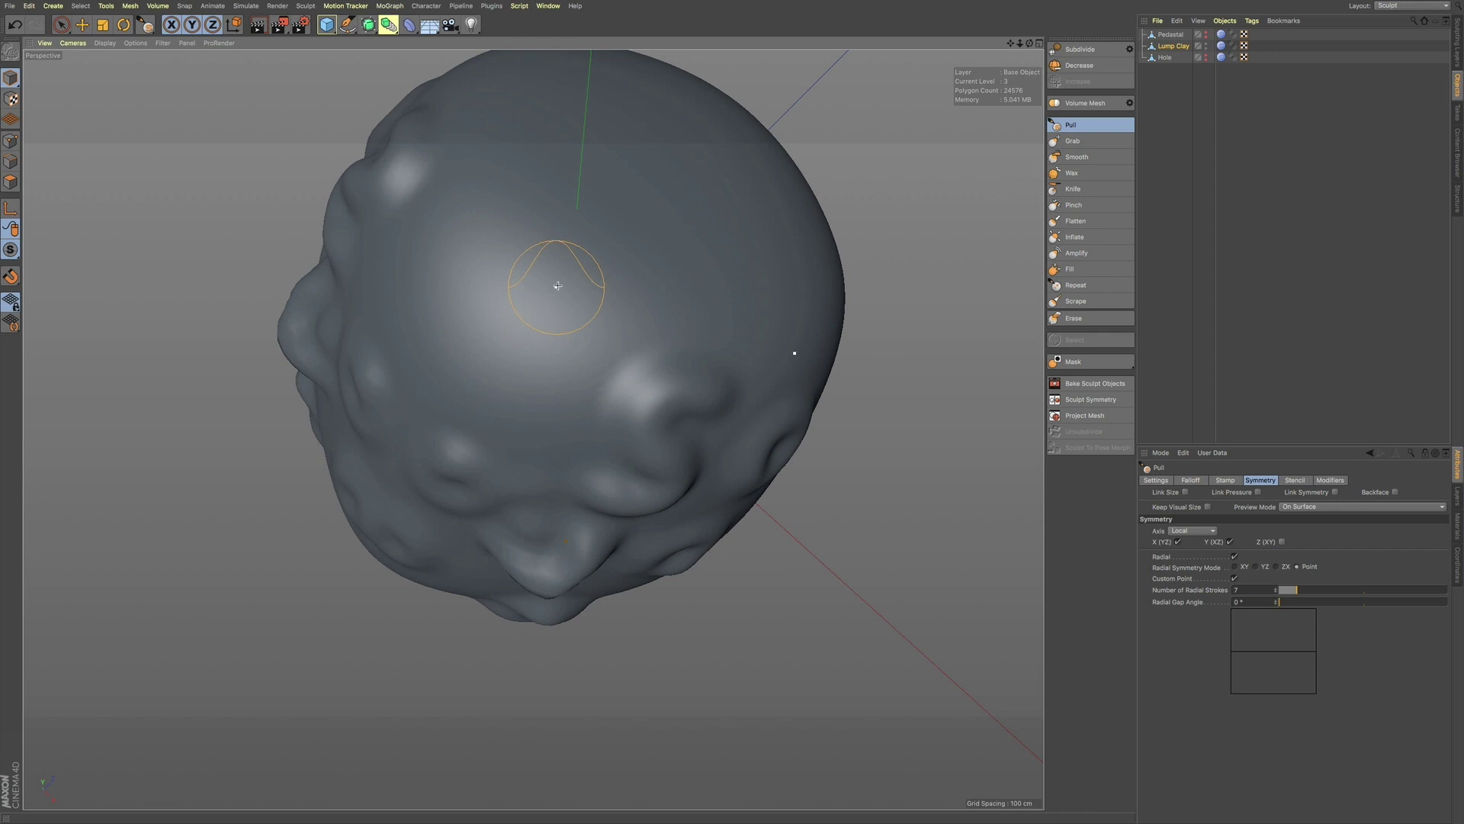
pyautogui.moveTo(703, 337)
pyautogui.keyDown('alt'); pyautogui.mouseDown()
pyautogui.moveTo(605, 229)
pyautogui.moveTo(644, 274)
pyautogui.mouseUp(); pyautogui.keyUp('alt')
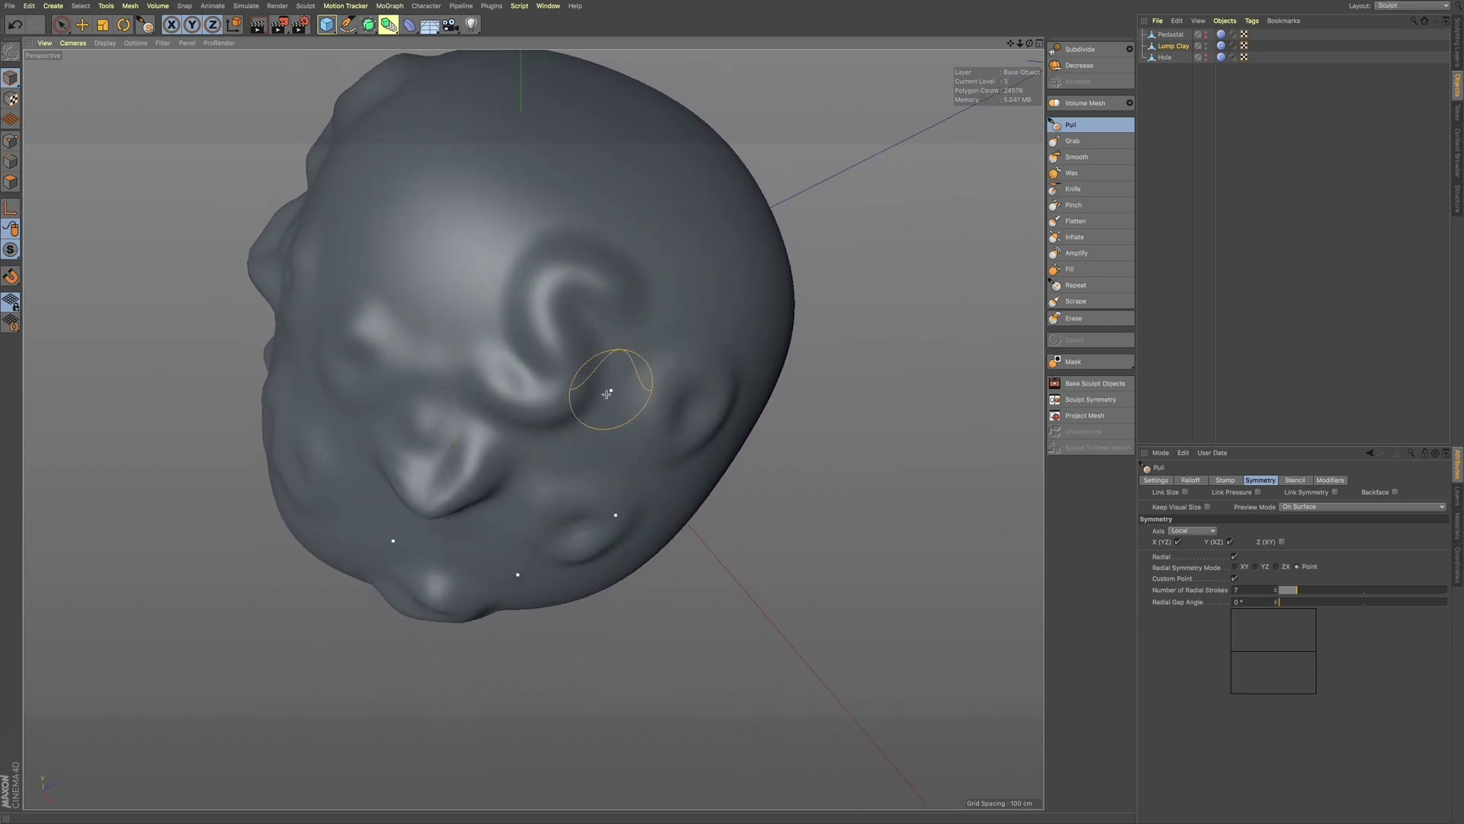
pyautogui.moveTo(516, 482)
pyautogui.mouseDown()
pyautogui.moveTo(519, 442)
pyautogui.moveTo(478, 419)
pyautogui.moveTo(530, 448)
pyautogui.moveTo(492, 498)
pyautogui.moveTo(447, 491)
pyautogui.mouseUp()
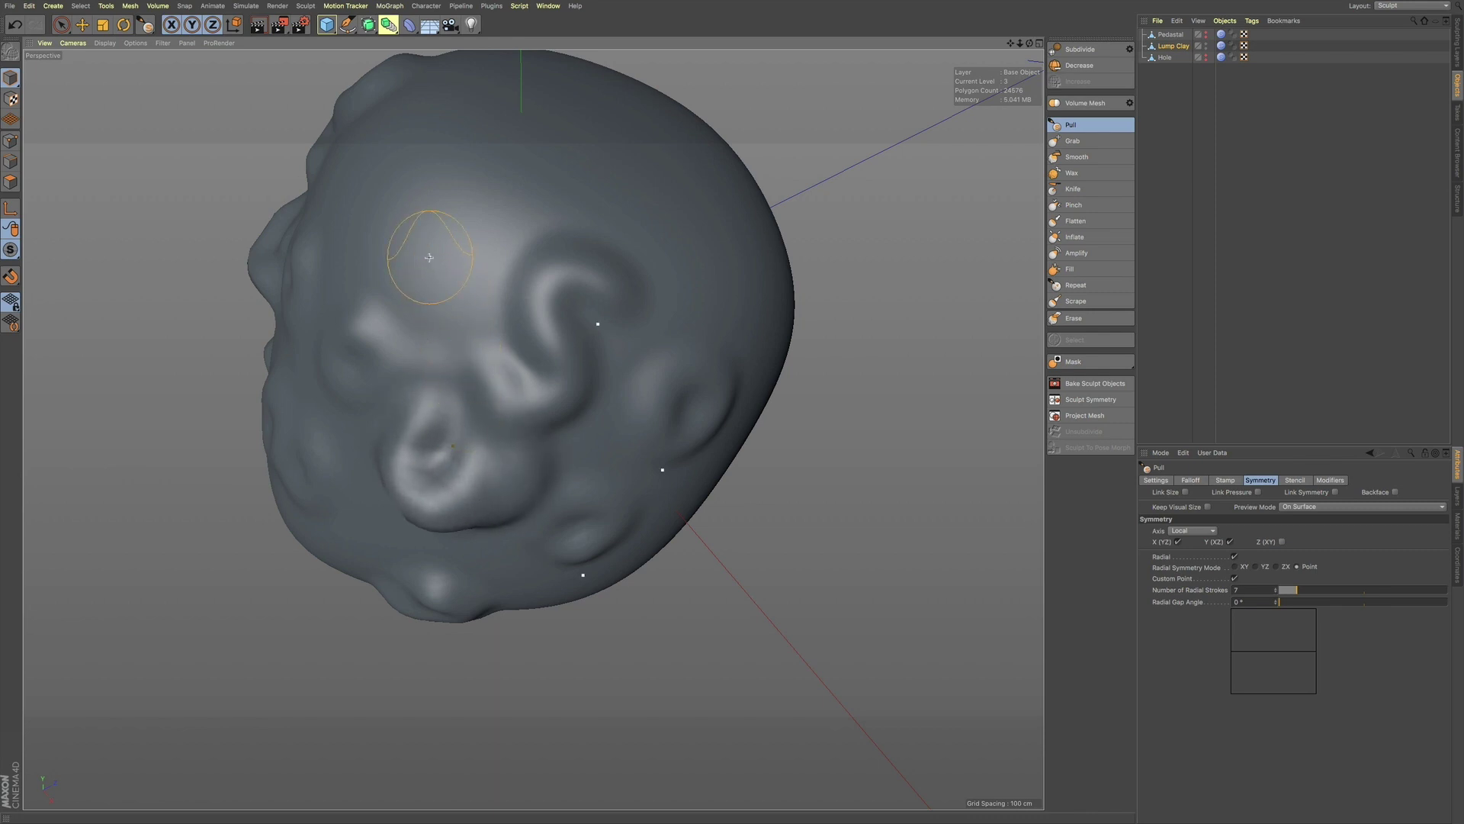
pyautogui.moveTo(543, 406); pyautogui.dragTo(561, 447)
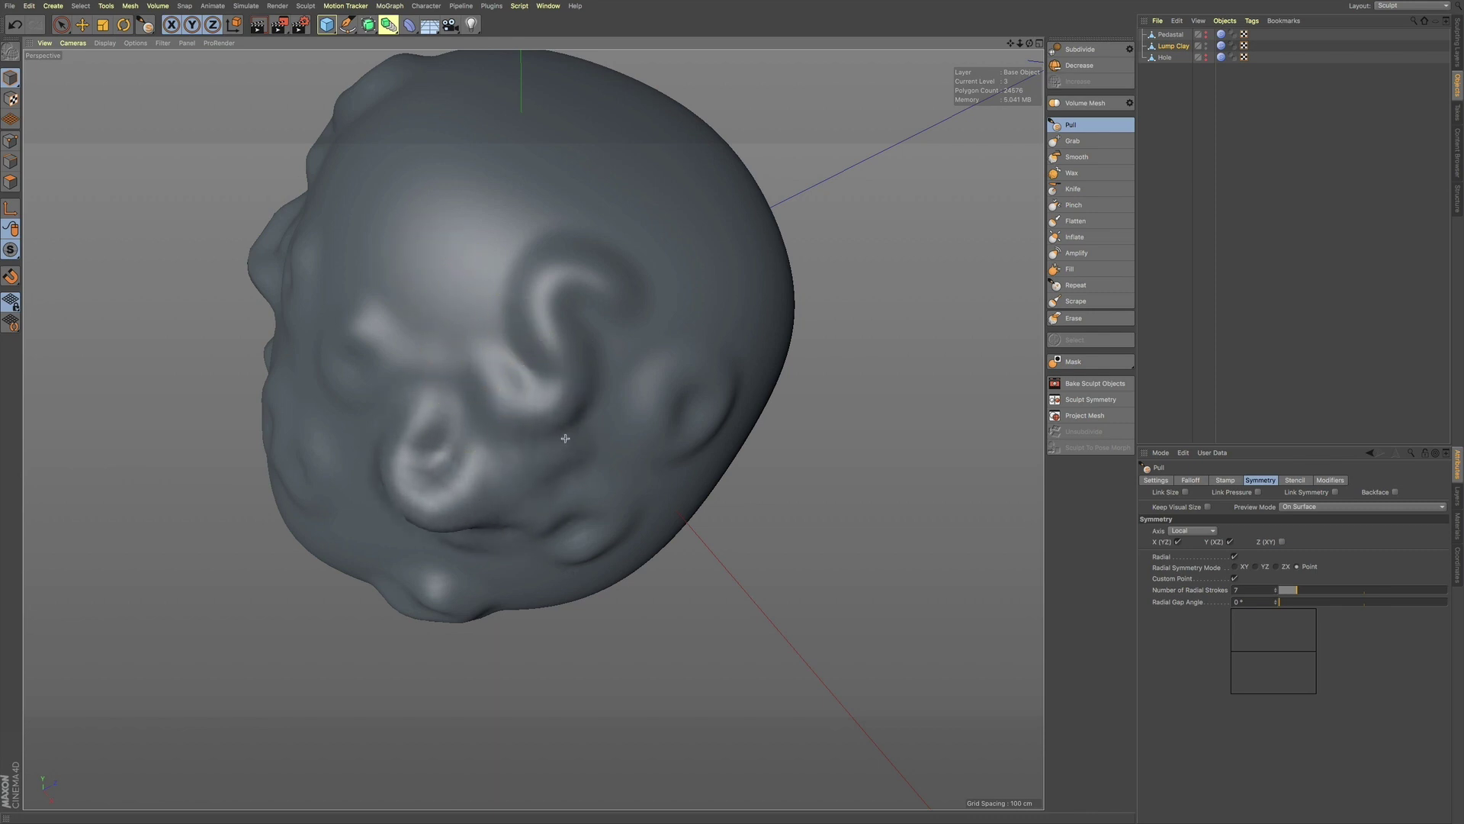
# - Turn off the Y (XZ) mirror symmetry for the Pull brush
pyautogui.keyDown('alt'); pyautogui.moveTo(519, 343); pyautogui.dragTo(671, 363); pyautogui.keyUp('alt')
pyautogui.click(1228, 542)
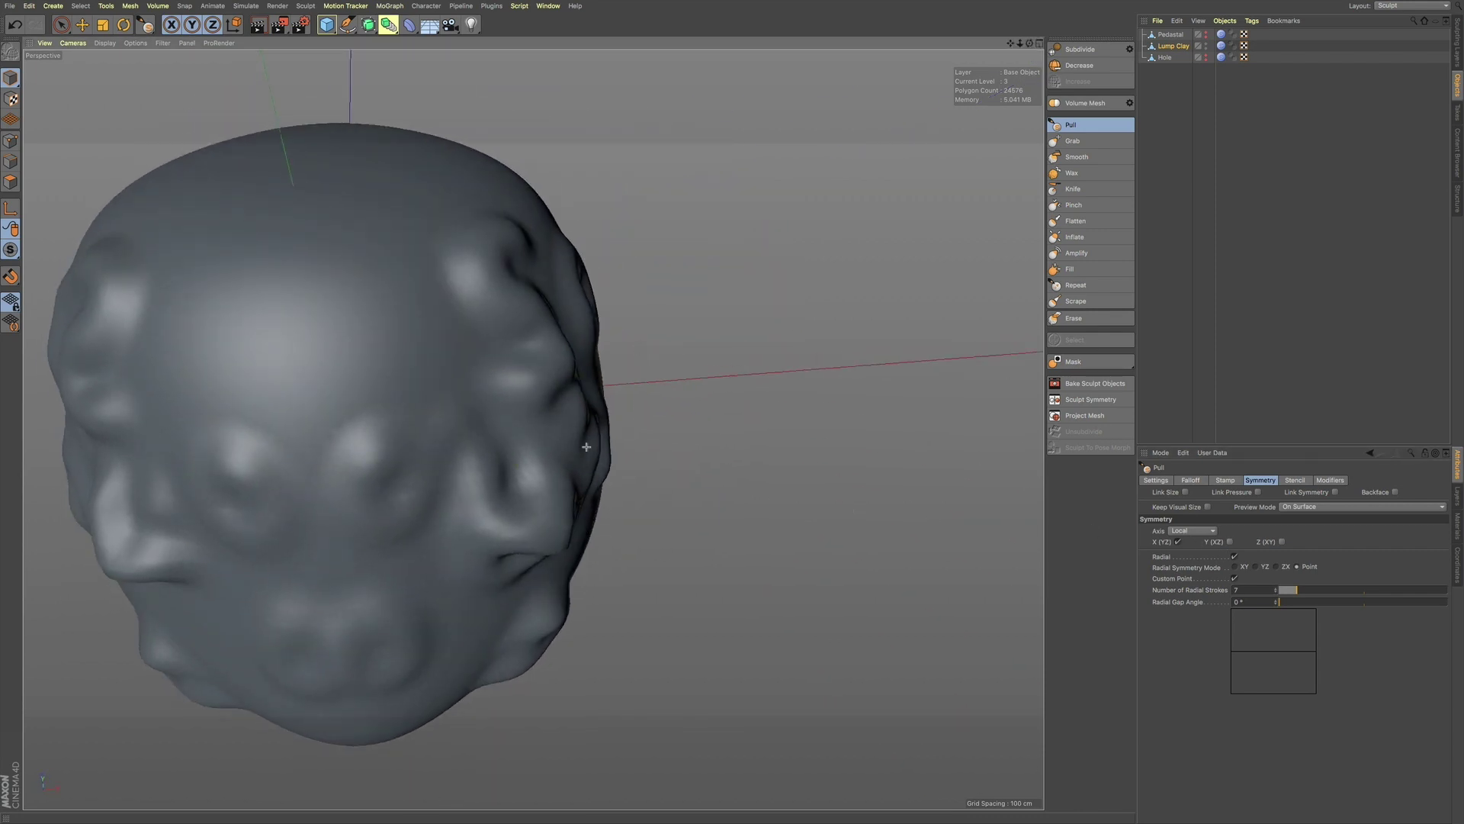
# - Pull further rounded ridges around the custom symmetry point on the clay's side
pyautogui.keyDown('alt'); pyautogui.moveTo(458, 393); pyautogui.dragTo(513, 479); pyautogui.keyUp('alt')
pyautogui.moveTo(503, 393)
pyautogui.keyDown('alt'); pyautogui.mouseDown()
pyautogui.moveTo(437, 399)
pyautogui.moveTo(321, 359)
pyautogui.mouseUp(); pyautogui.keyUp('alt')
pyautogui.keyDown('alt'); pyautogui.moveTo(662, 554); pyautogui.dragTo(700, 272, button='middle'); pyautogui.keyUp('alt')
pyautogui.moveTo(441, 405)
pyautogui.keyDown('alt'); pyautogui.mouseDown()
pyautogui.moveTo(399, 362)
pyautogui.moveTo(422, 290)
pyautogui.moveTo(346, 288)
pyautogui.moveTo(331, 334)
pyautogui.moveTo(355, 378)
pyautogui.moveTo(376, 283)
pyautogui.mouseUp(); pyautogui.keyUp('alt')
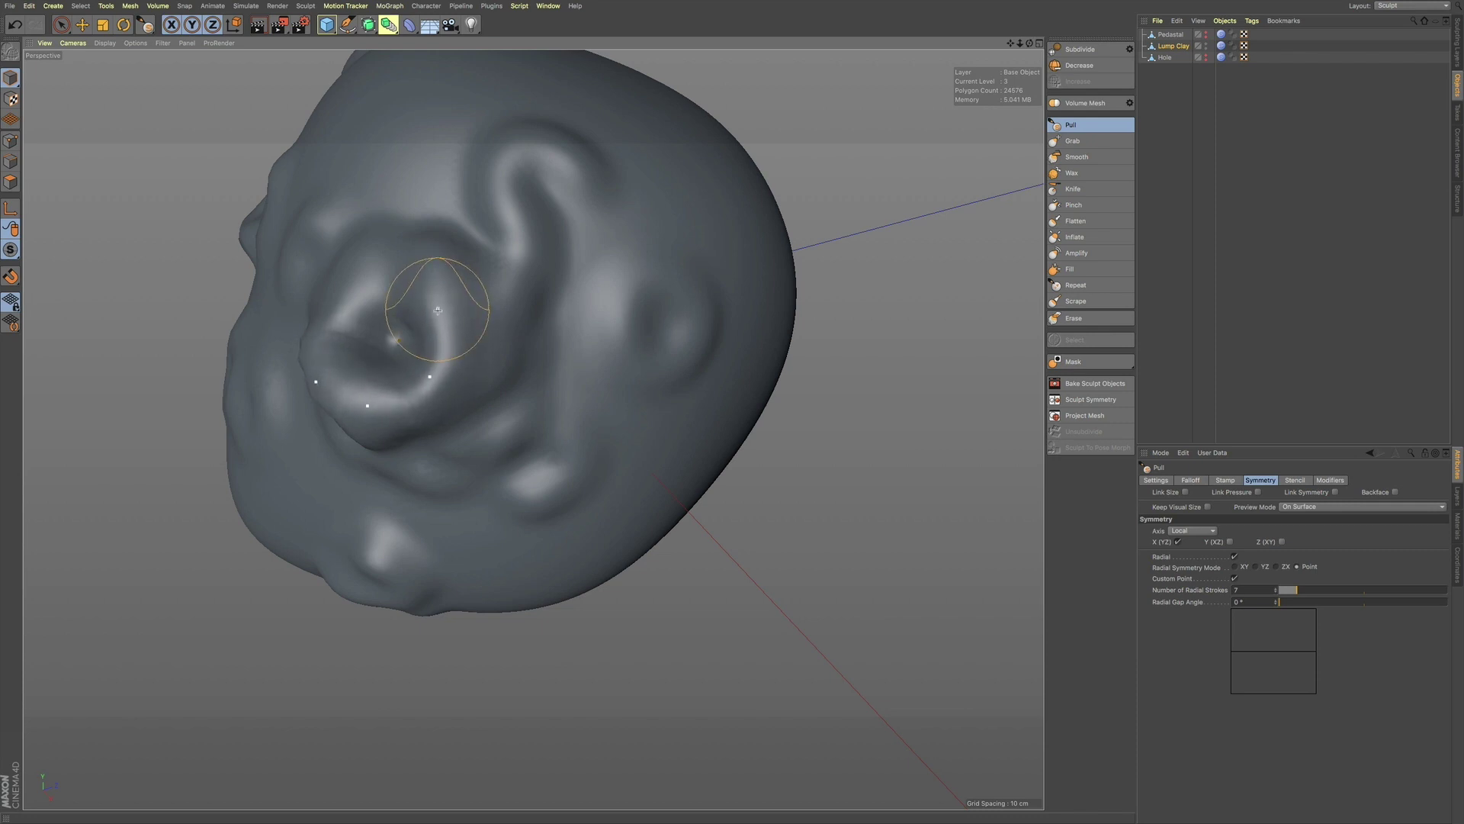
pyautogui.keyDown('alt'); pyautogui.moveTo(438, 310); pyautogui.dragTo(519, 332); pyautogui.keyUp('alt')
pyautogui.moveTo(411, 286)
pyautogui.mouseDown()
pyautogui.moveTo(409, 410)
pyautogui.moveTo(387, 430)
pyautogui.mouseUp()
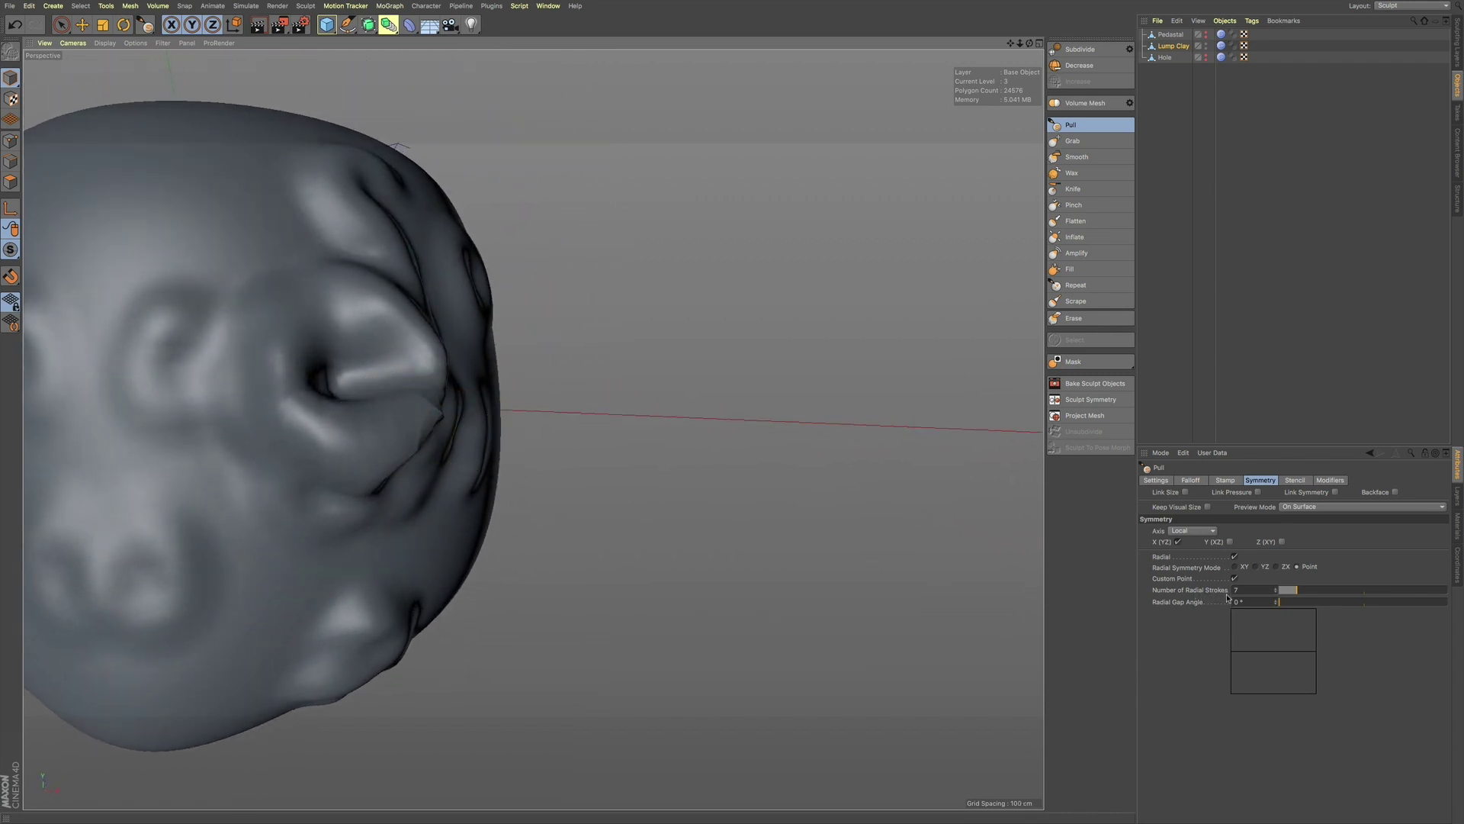
# - Raise the number of radial strokes to 12 and pull the ridges around the custom point further outward
pyautogui.moveTo(1307, 590); pyautogui.dragTo(1310, 586)
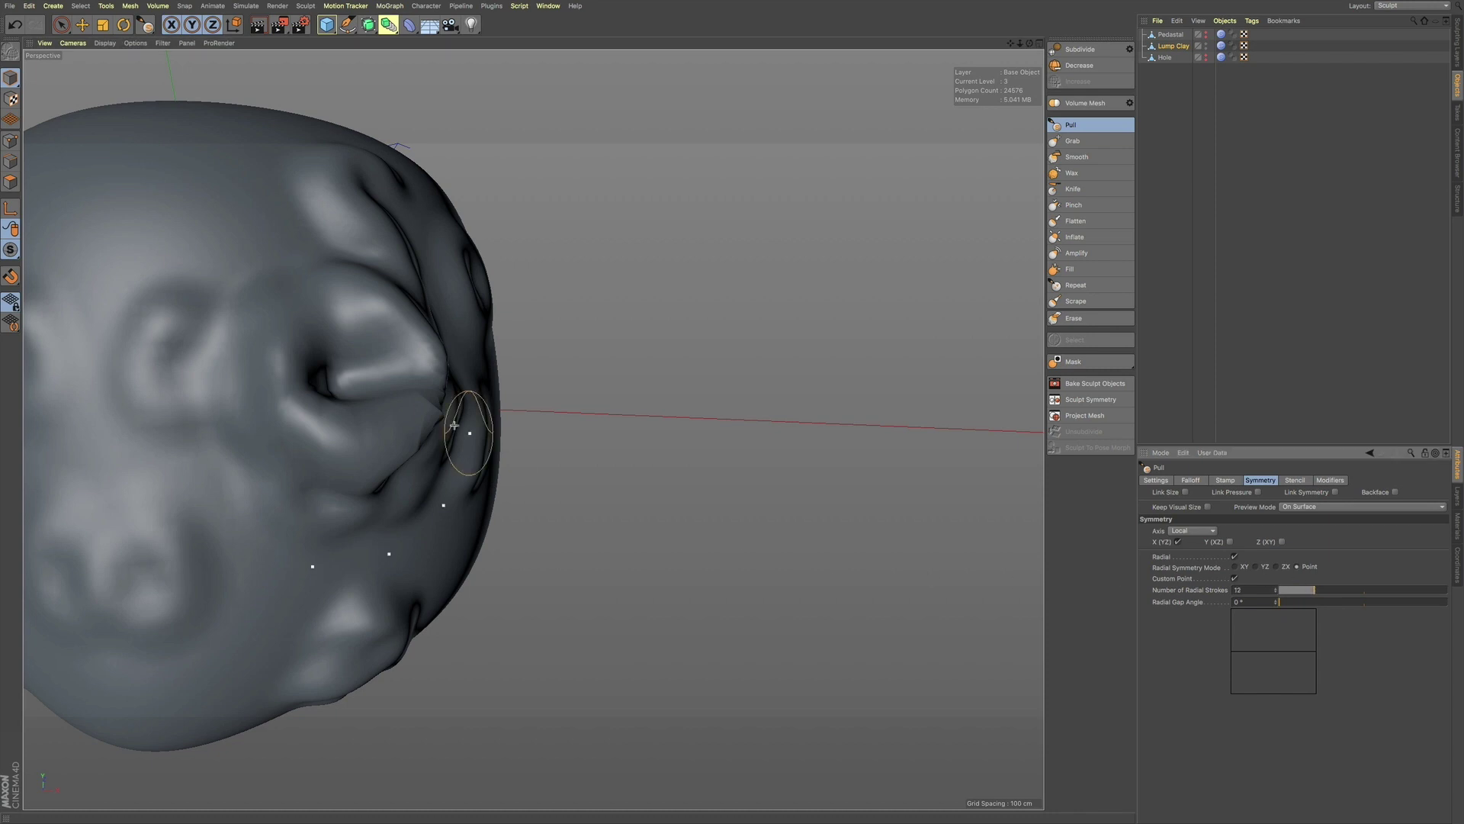
pyautogui.moveTo(425, 405)
pyautogui.mouseDown()
pyautogui.moveTo(340, 429)
pyautogui.moveTo(412, 405)
pyautogui.mouseUp()
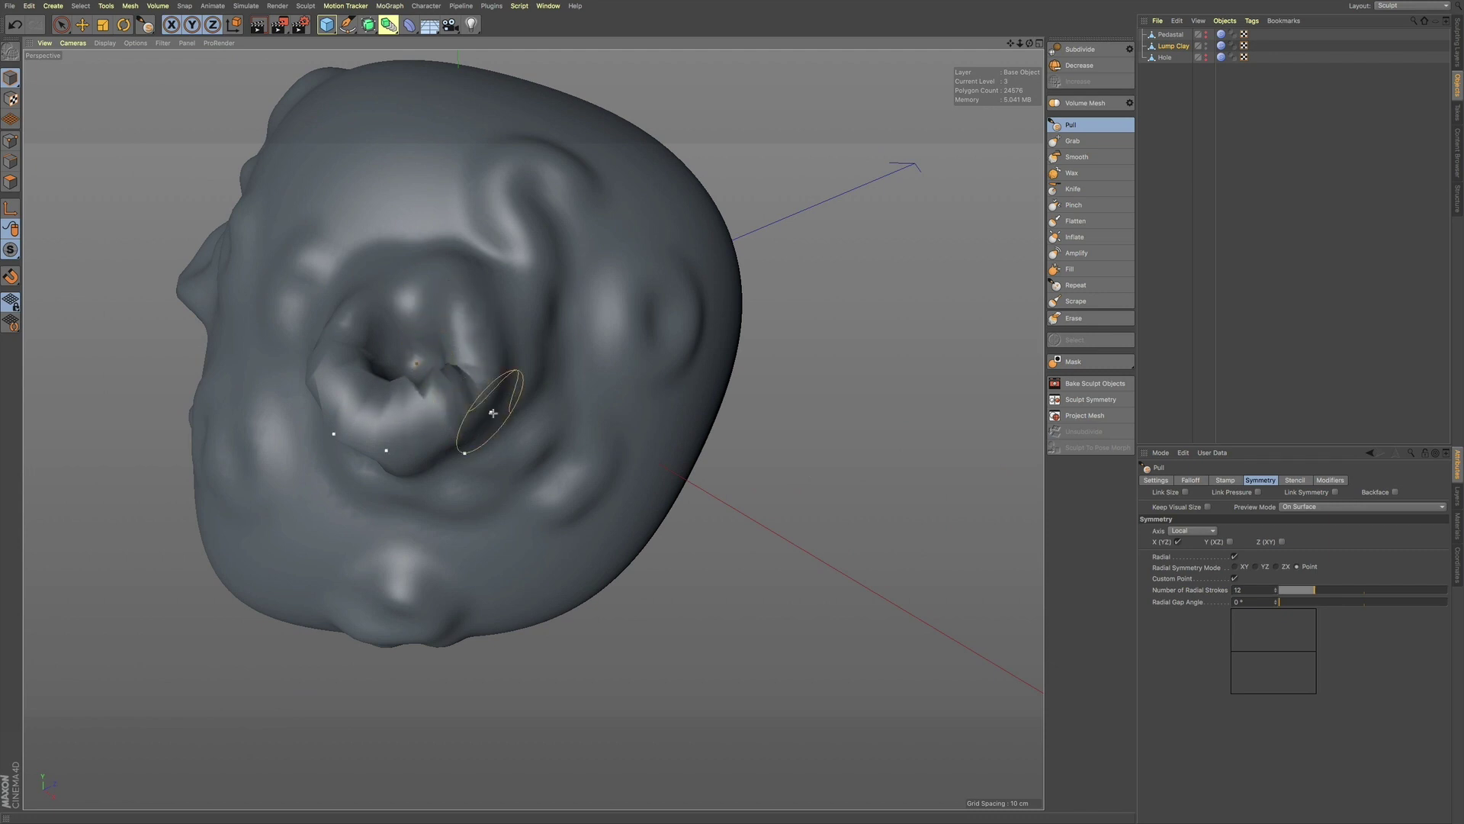
pyautogui.keyDown('alt'); pyautogui.moveTo(474, 427); pyautogui.dragTo(595, 438, button='middle'); pyautogui.keyUp('alt')
pyautogui.keyDown('alt'); pyautogui.moveTo(540, 438); pyautogui.dragTo(607, 412); pyautogui.keyUp('alt')
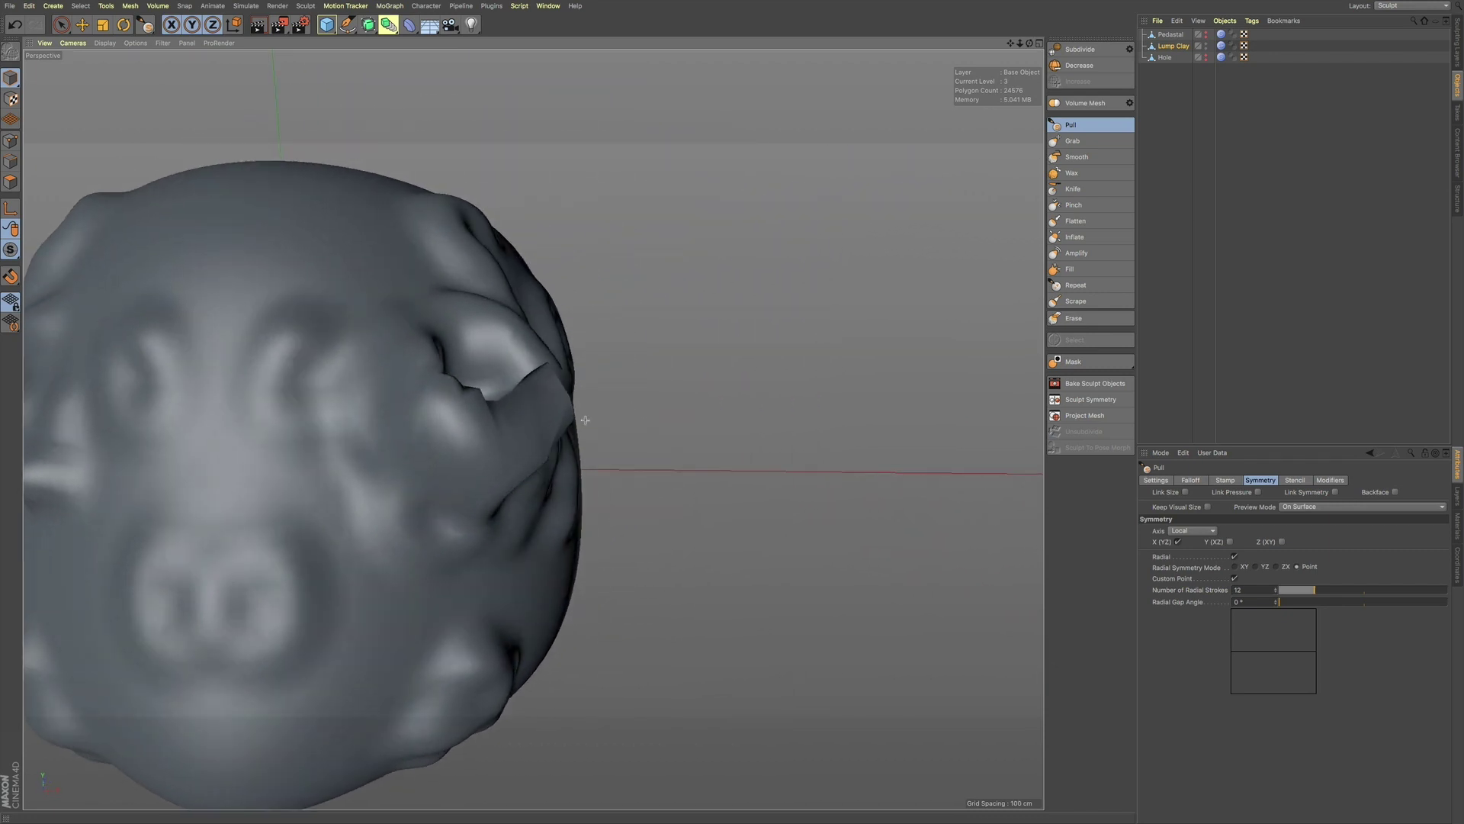
pyautogui.keyDown('alt'); pyautogui.moveTo(501, 461); pyautogui.dragTo(587, 436, button='middle'); pyautogui.keyUp('alt')
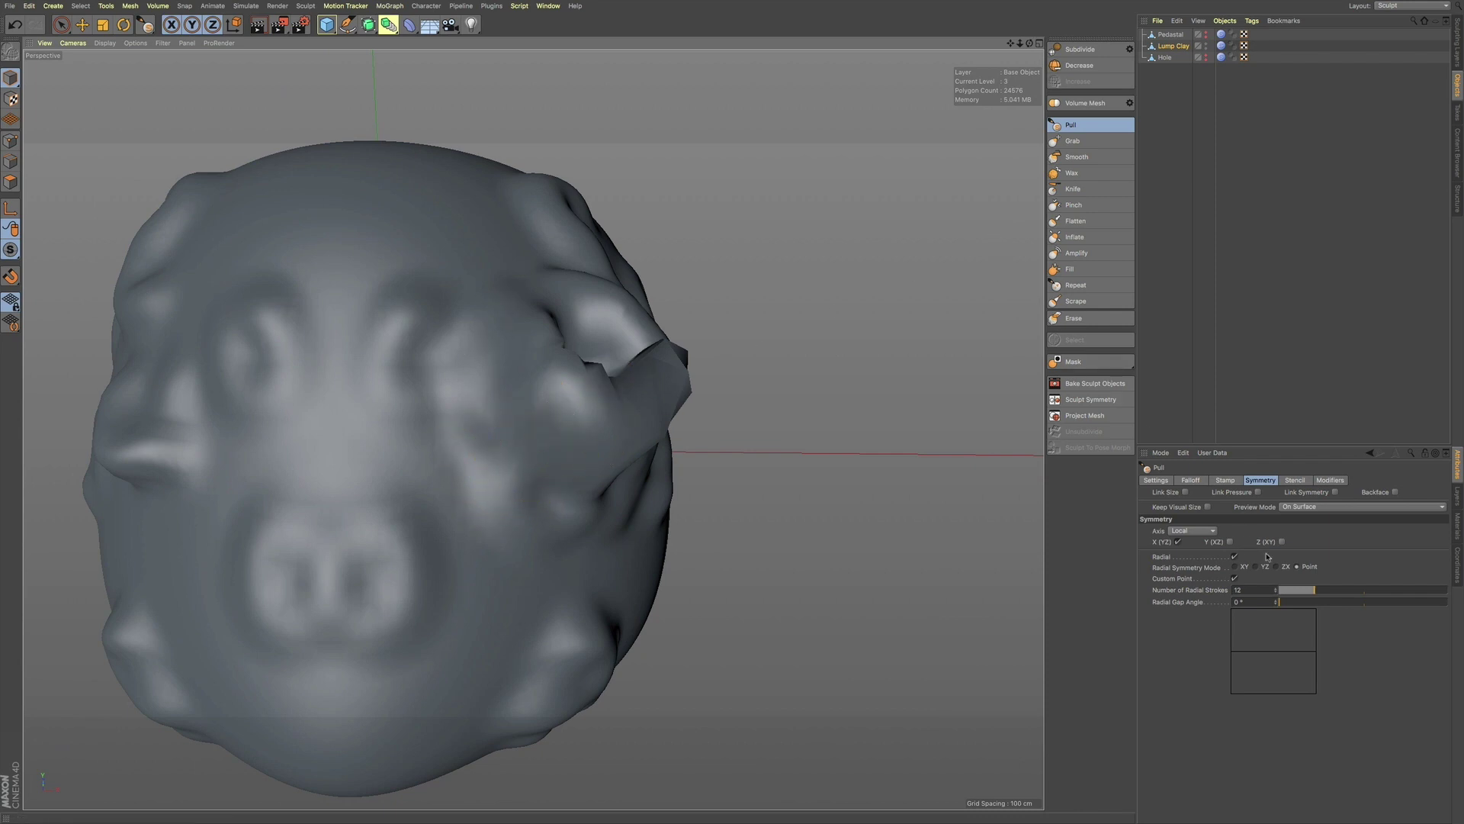
# - Hide the Lump Clay object and show the Hole object, with its eye-shaped opening seen from above
pyautogui.click(1206, 44)
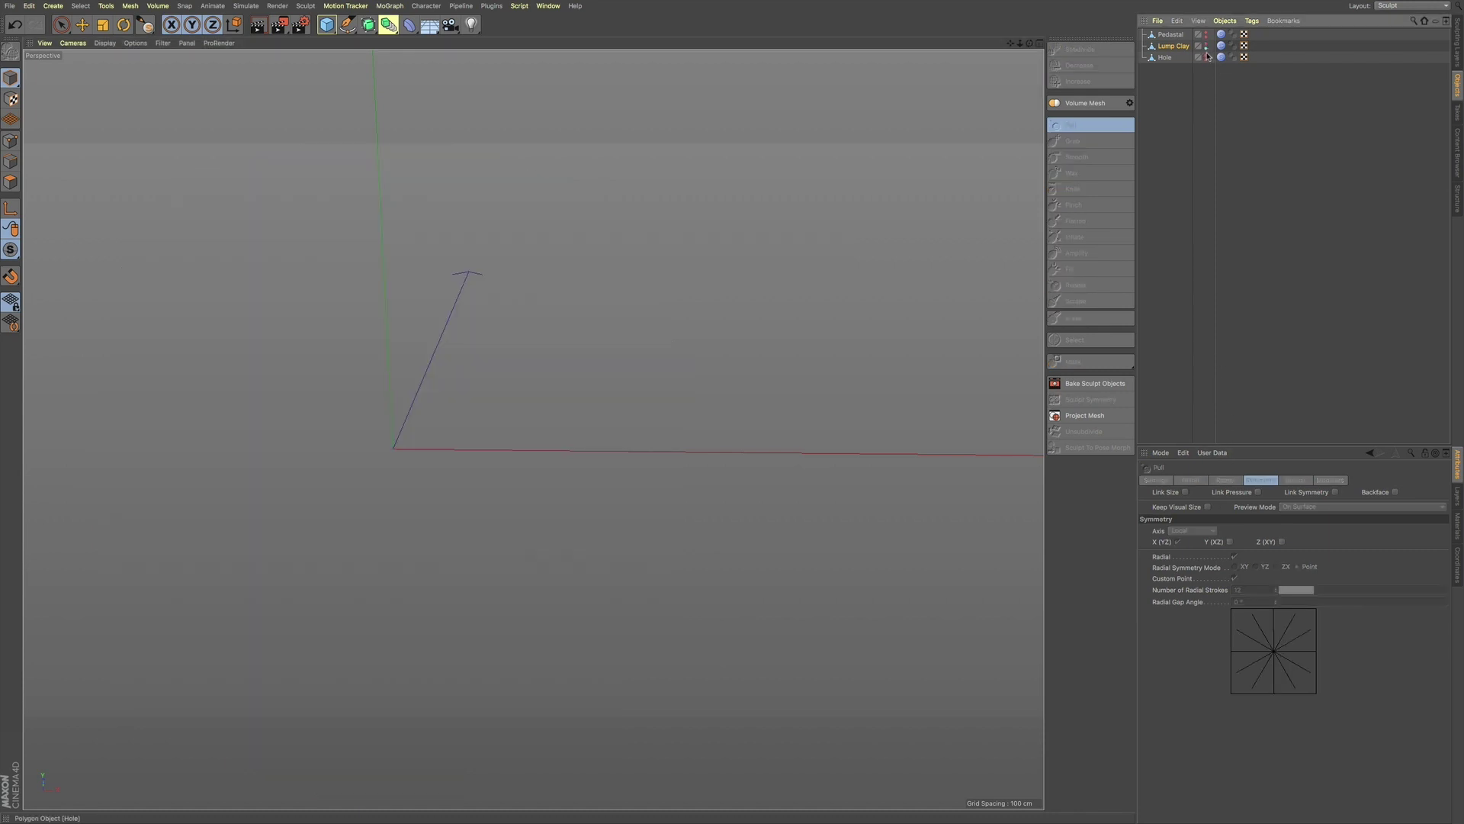
pyautogui.click(1207, 58)
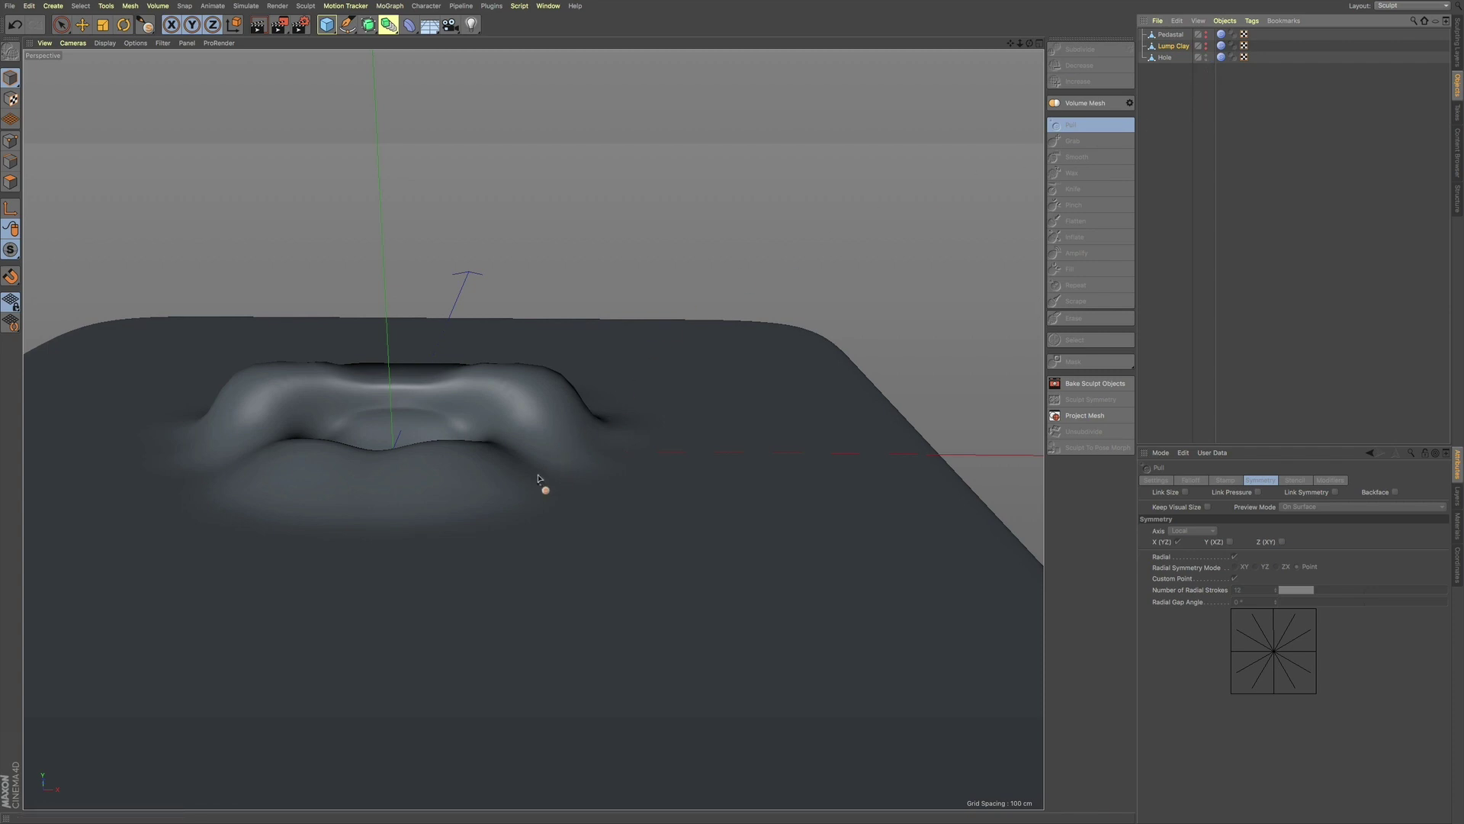
pyautogui.moveTo(528, 484)
pyautogui.keyDown('alt'); pyautogui.mouseDown()
pyautogui.moveTo(581, 549)
pyautogui.moveTo(580, 523)
pyautogui.mouseUp(); pyautogui.keyUp('alt')
pyautogui.keyDown('alt'); pyautogui.moveTo(566, 459); pyautogui.dragTo(673, 405, button='middle'); pyautogui.keyUp('alt')
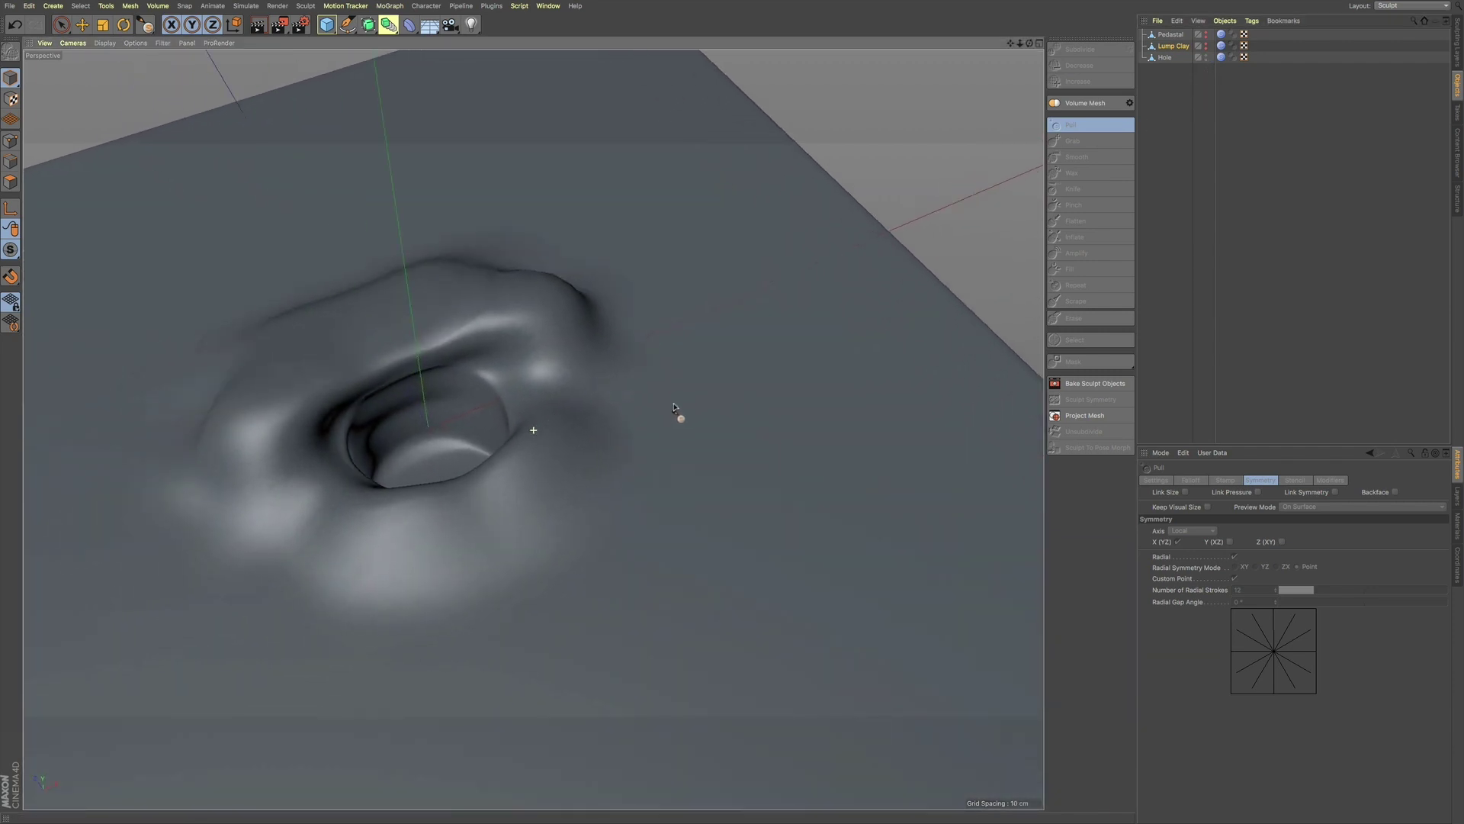
pyautogui.moveTo(673, 407)
pyautogui.keyDown('alt'); pyautogui.mouseDown()
pyautogui.moveTo(712, 399)
pyautogui.moveTo(670, 442)
pyautogui.mouseUp(); pyautogui.keyUp('alt')
pyautogui.moveTo(732, 386)
pyautogui.keyDown('alt'); pyautogui.mouseDown()
pyautogui.moveTo(669, 479)
pyautogui.moveTo(740, 410)
pyautogui.mouseUp(); pyautogui.keyUp('alt')
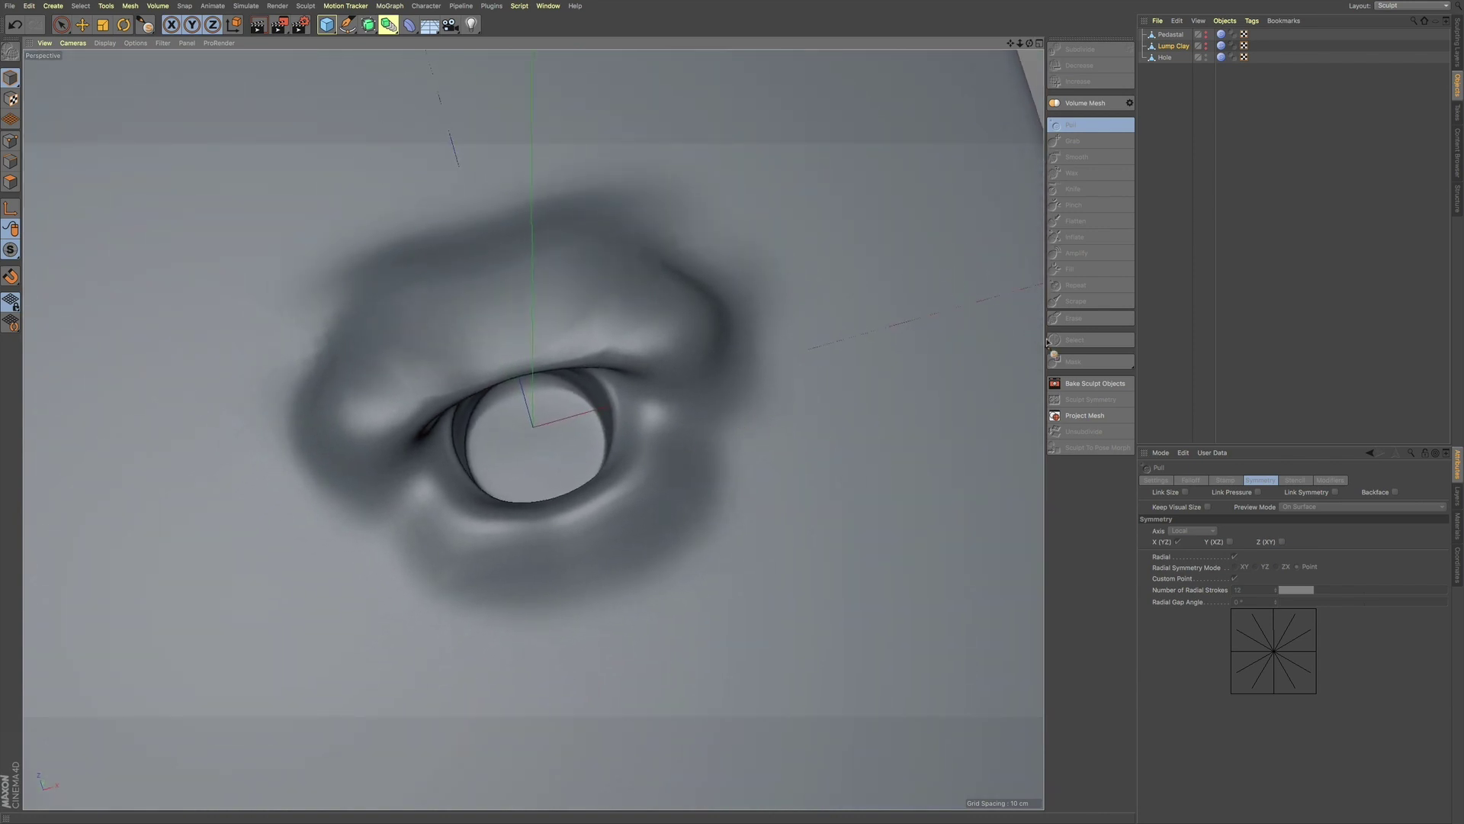
# - Select the Hole object and use the Grab brush to move the upper eyelid slightly down
pyautogui.click(1166, 58)
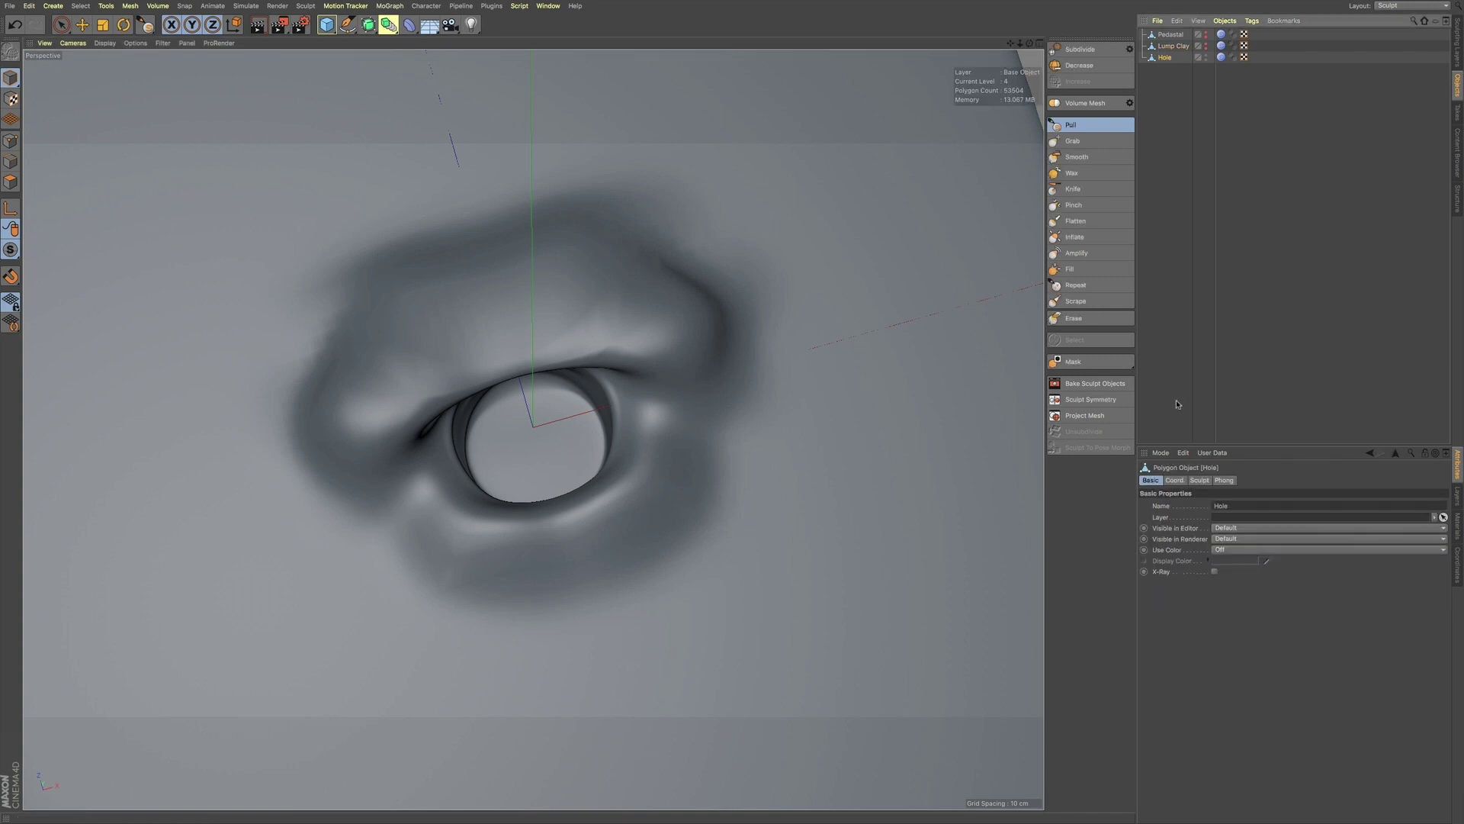
pyautogui.click(1099, 124)
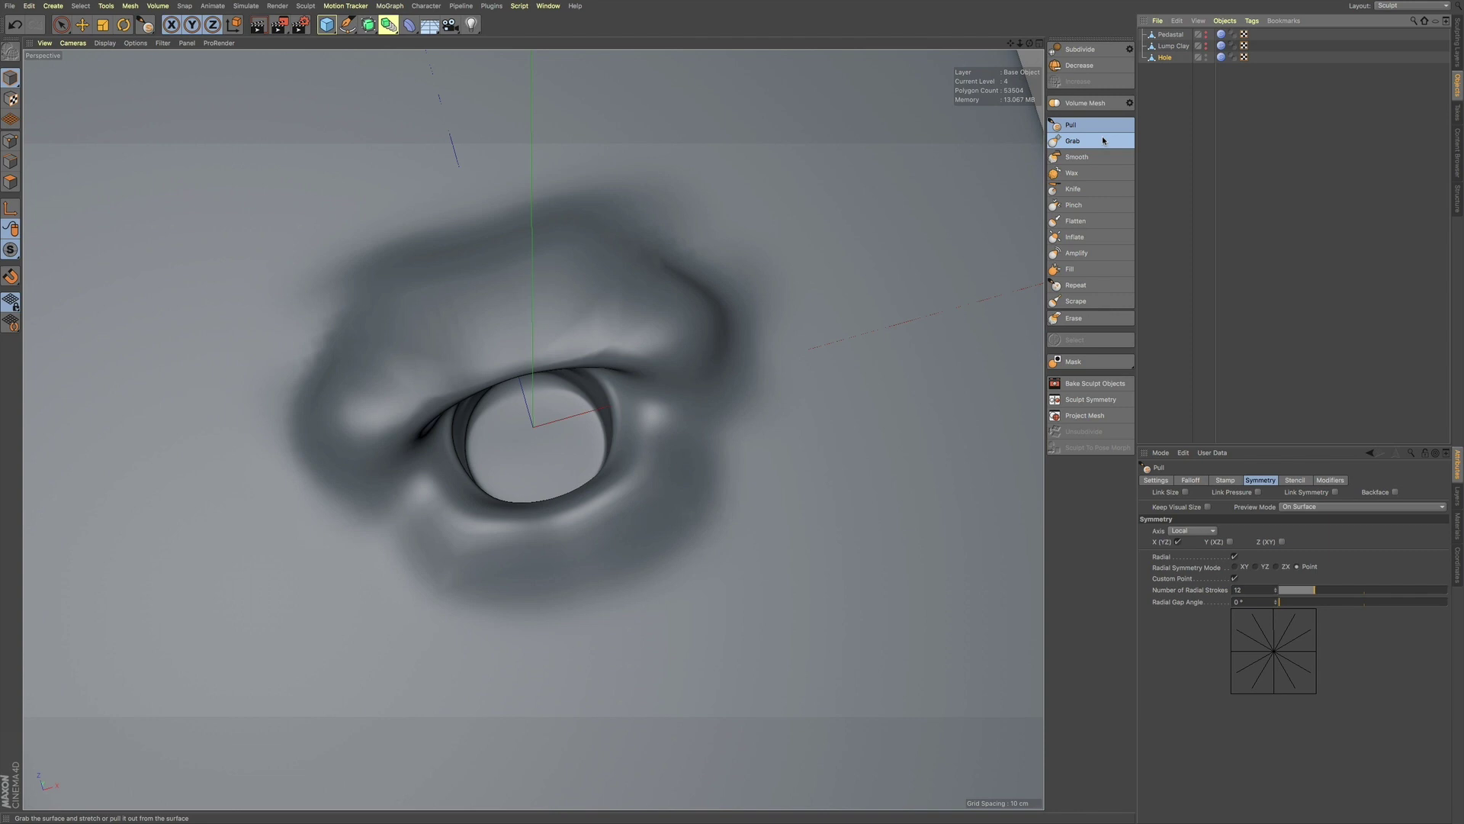
pyautogui.click(1103, 141)
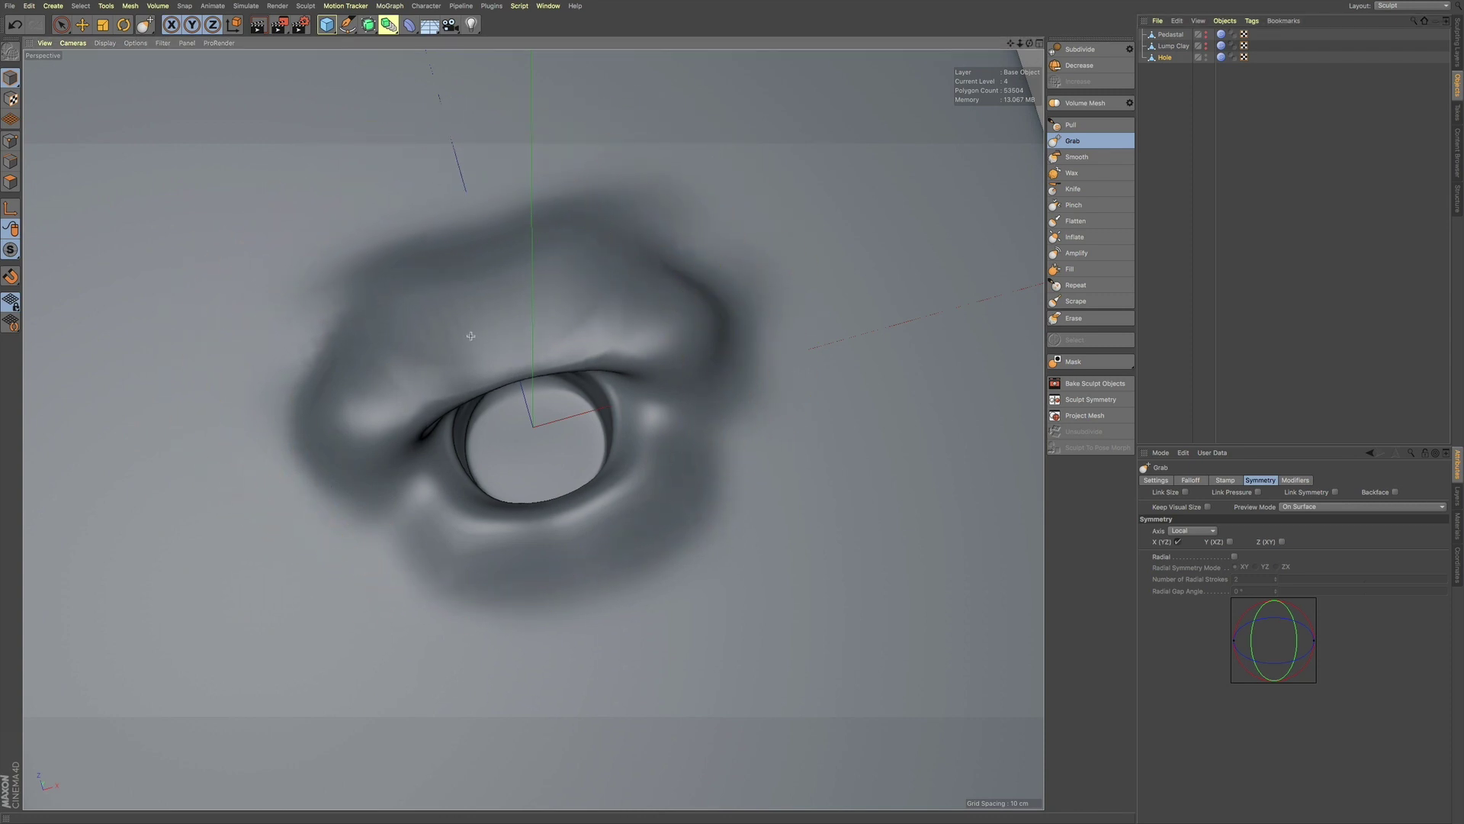
pyautogui.moveTo(470, 335); pyautogui.dragTo(474, 344)
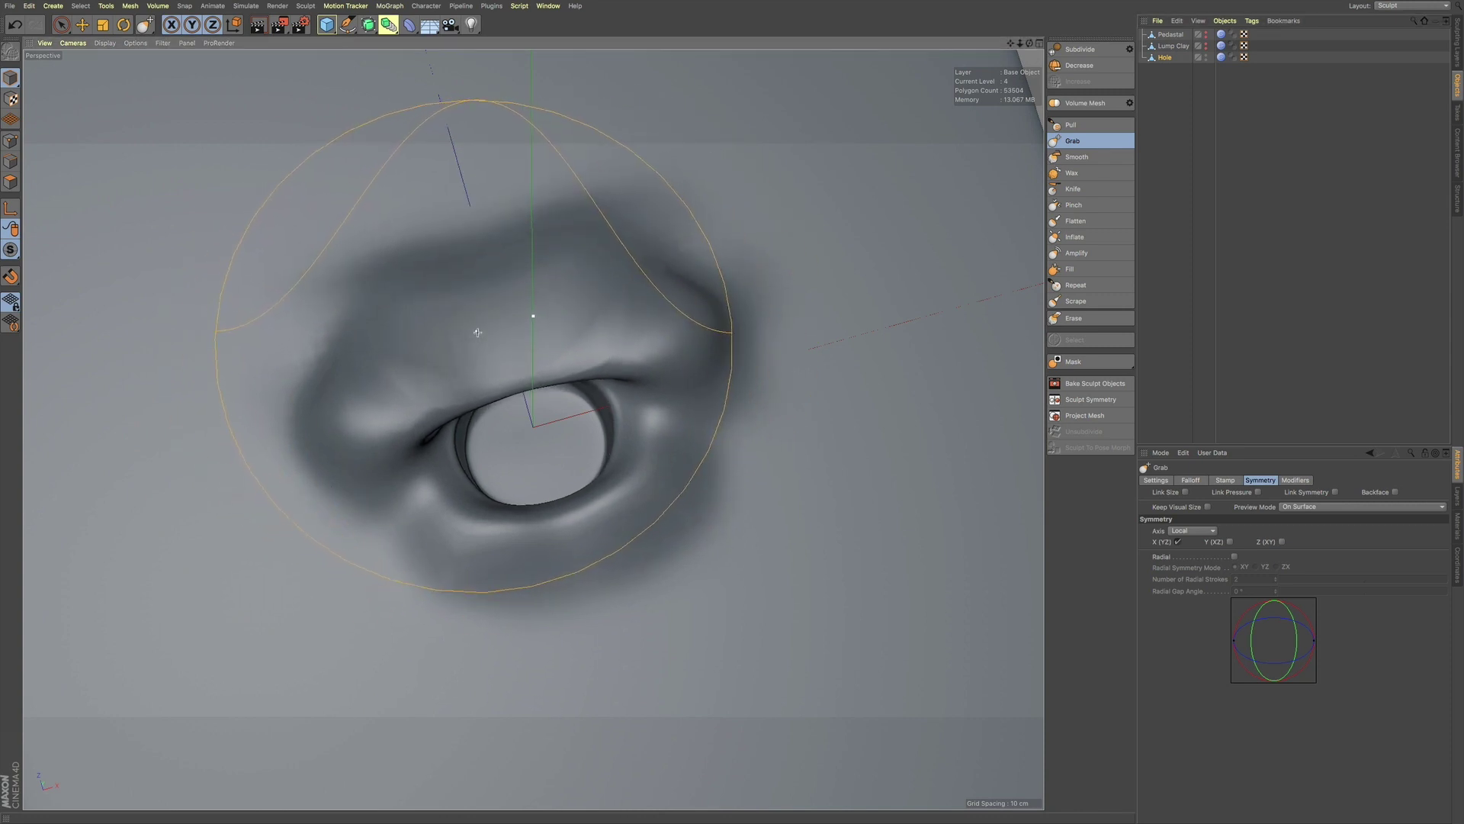
# - Display the Grab brush's general settings and reshape the upper lid and inner corner of the eye opening
pyautogui.click(1156, 480)
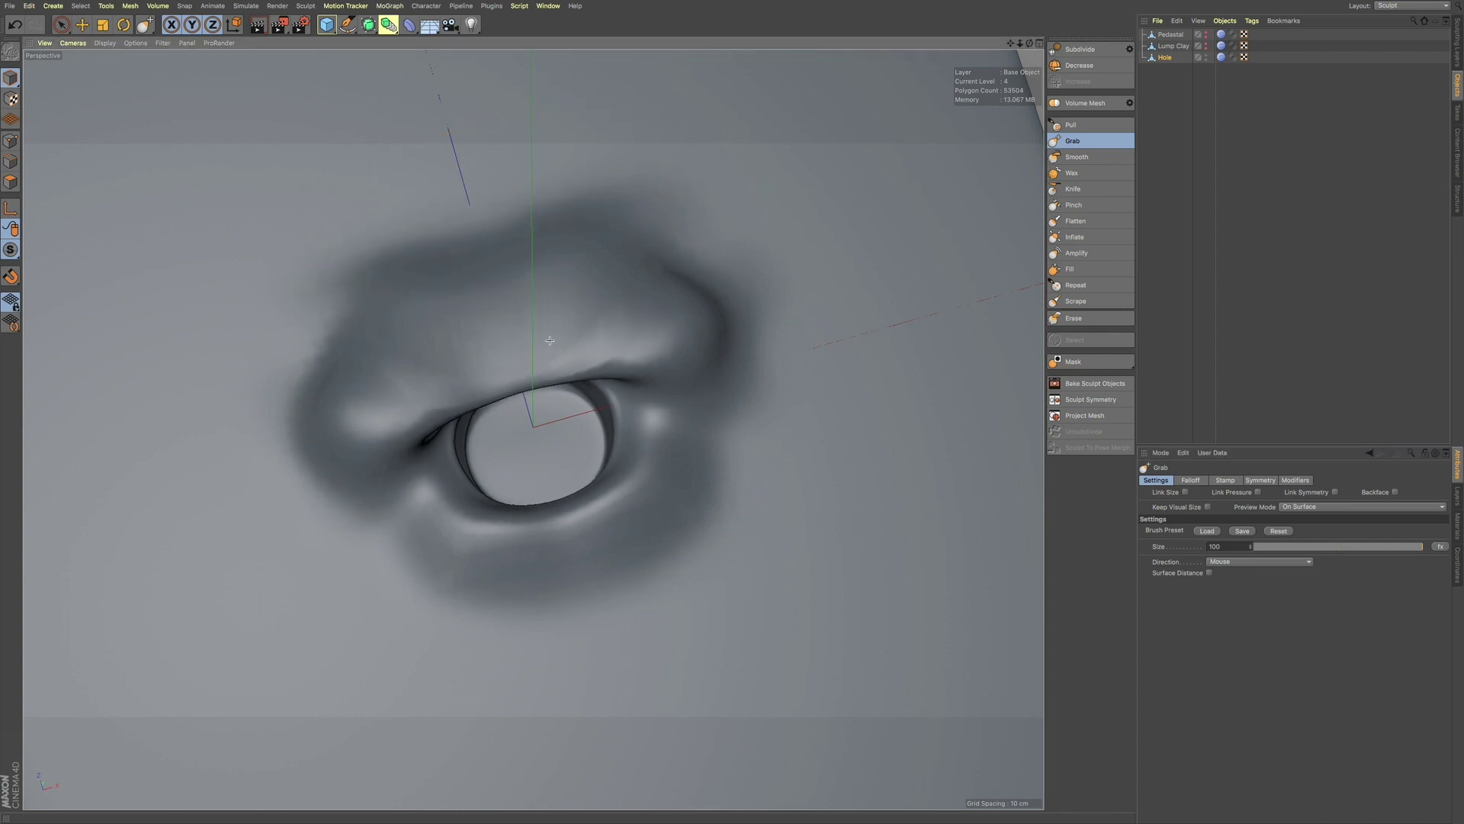
pyautogui.moveTo(550, 340); pyautogui.dragTo(547, 380)
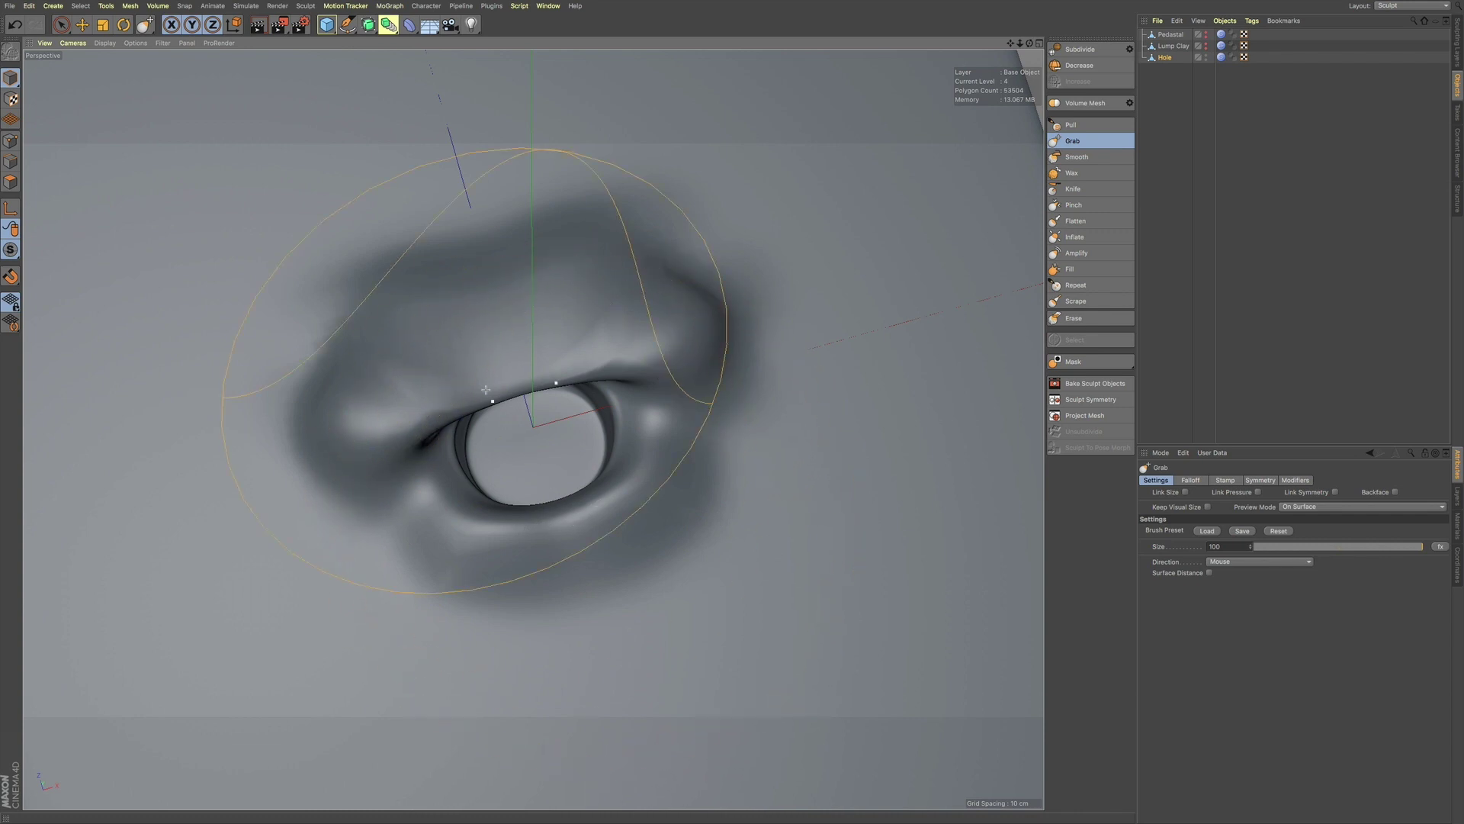
pyautogui.moveTo(486, 389)
pyautogui.mouseDown()
pyautogui.moveTo(482, 376)
pyautogui.moveTo(413, 400)
pyautogui.mouseUp()
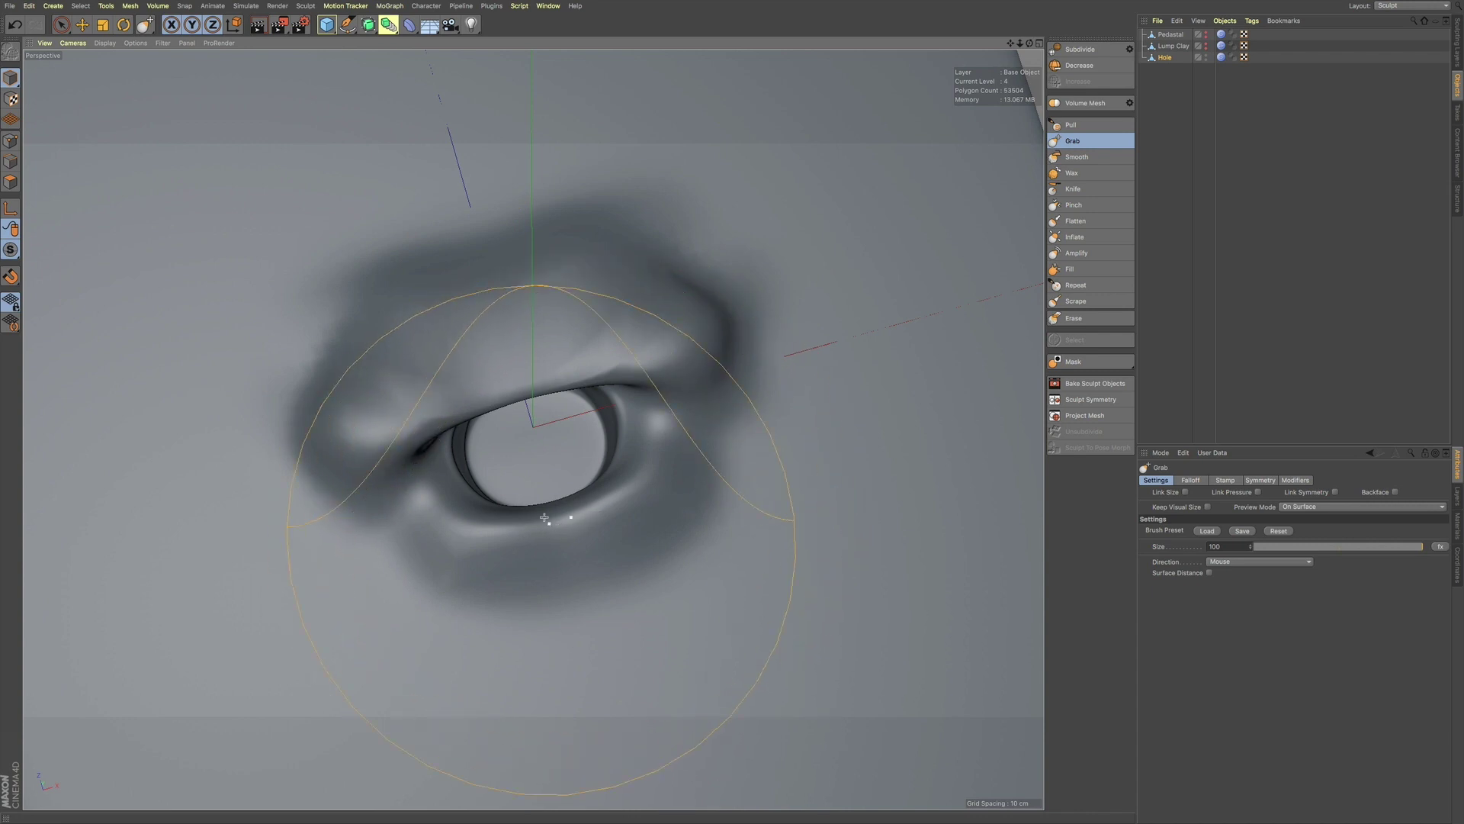
pyautogui.moveTo(537, 362); pyautogui.dragTo(535, 350)
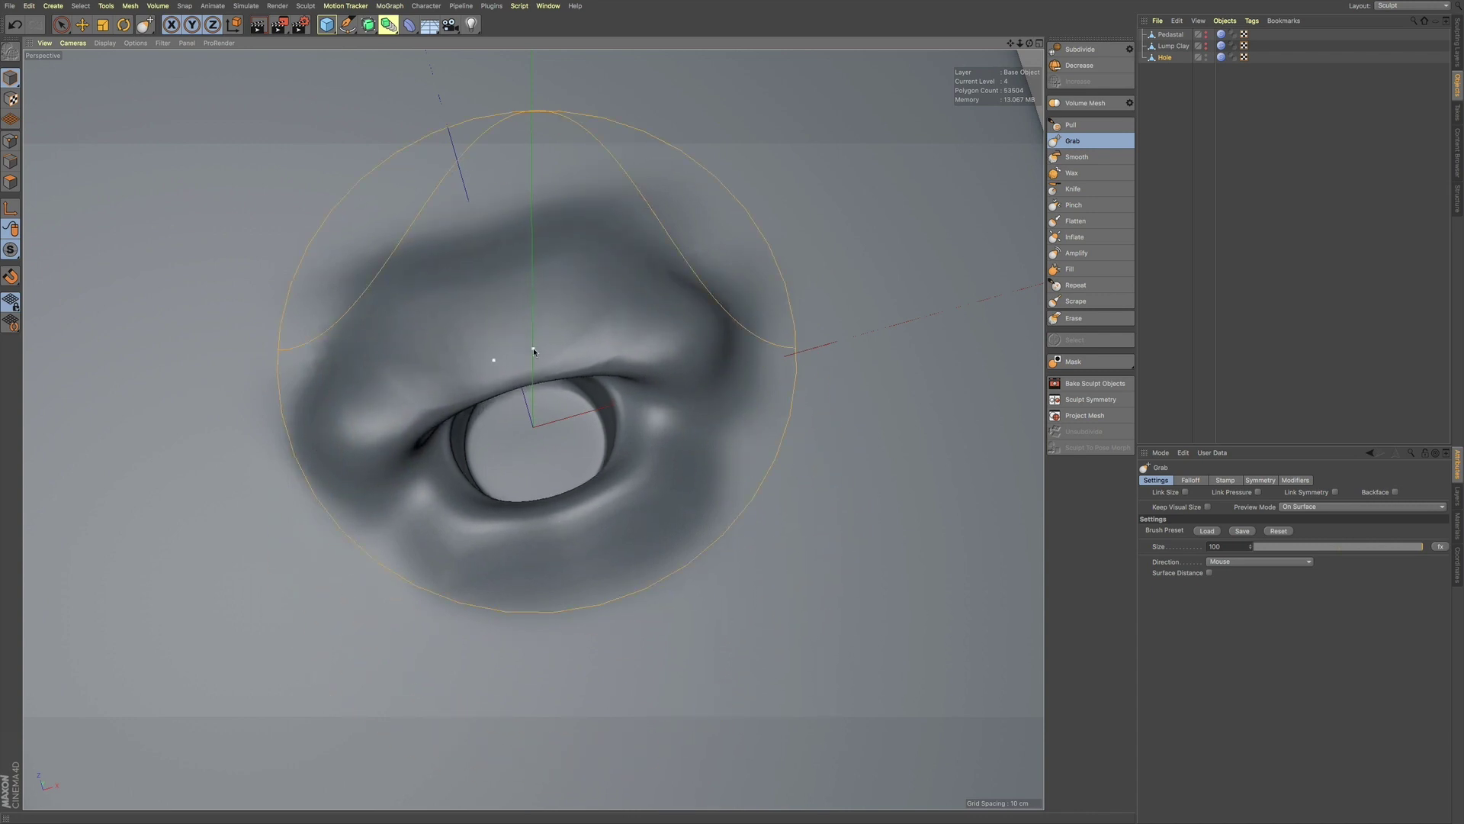
# - Enable Surface Distance for the Grab brush, lower the upper eyelid over the opening and raise it again
pyautogui.click(1210, 573)
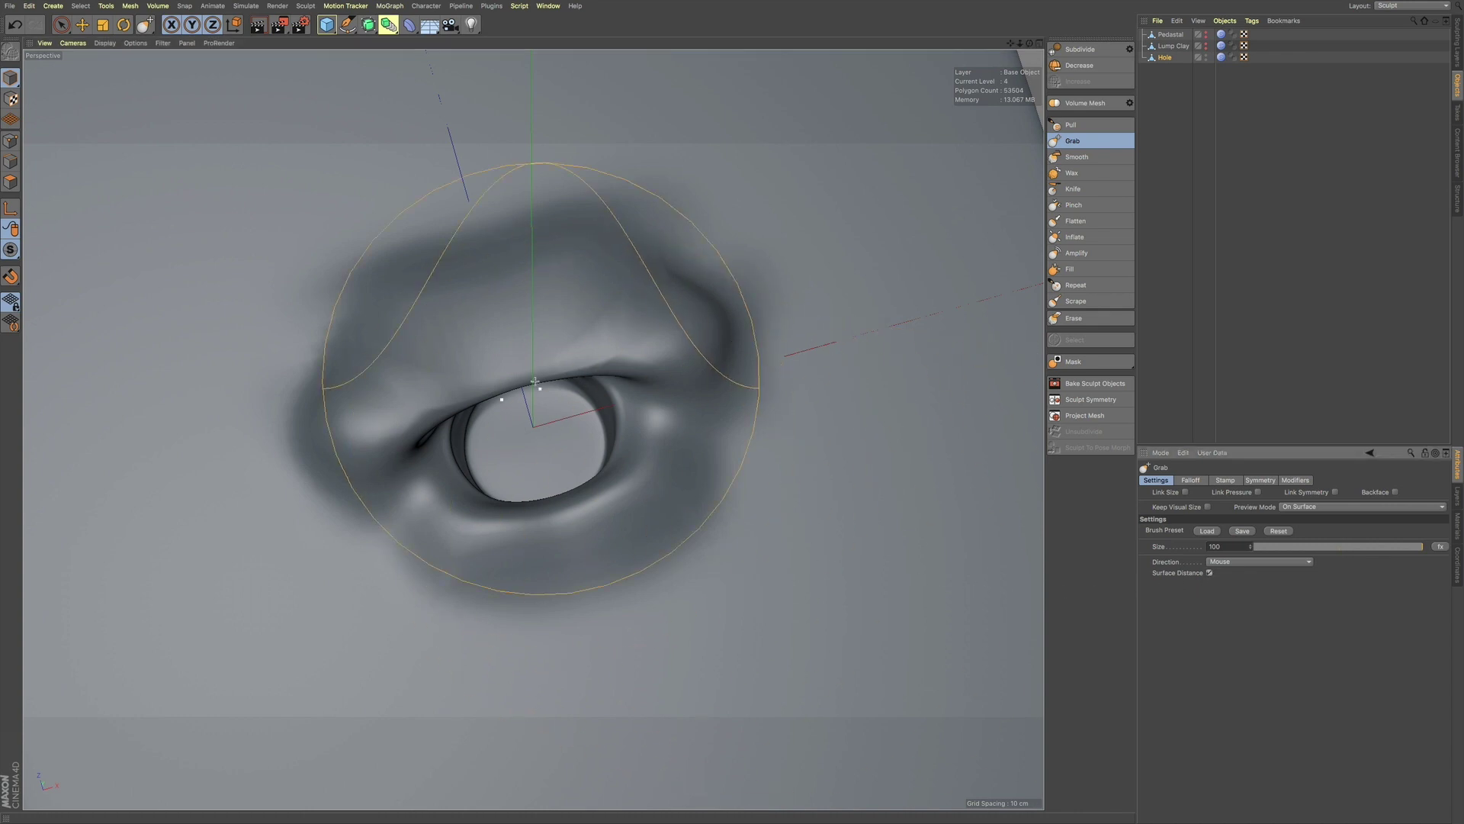
pyautogui.moveTo(522, 390); pyautogui.dragTo(525, 400)
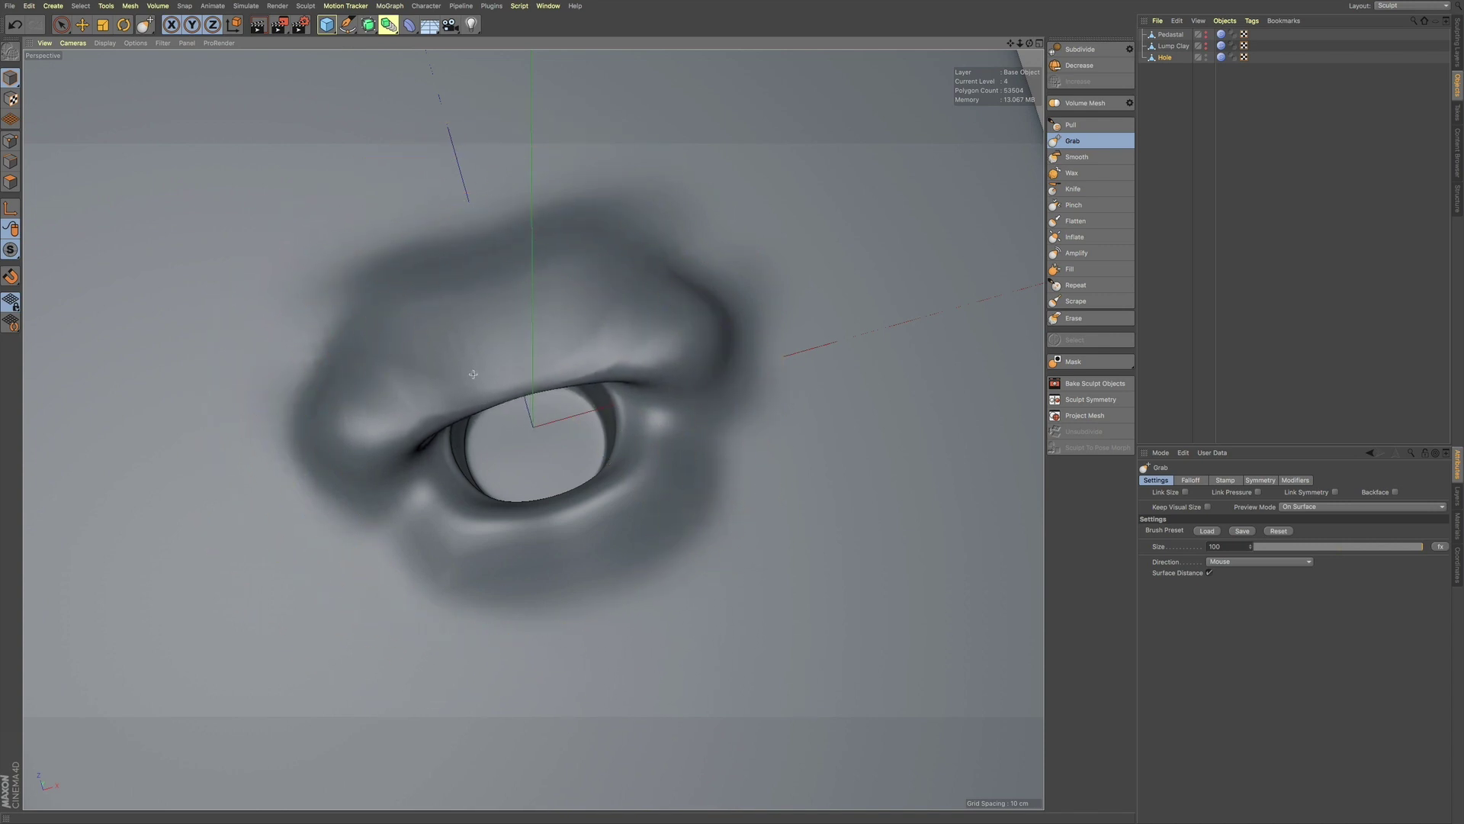
pyautogui.moveTo(414, 397)
pyautogui.mouseDown()
pyautogui.moveTo(427, 449)
pyautogui.moveTo(426, 424)
pyautogui.mouseUp()
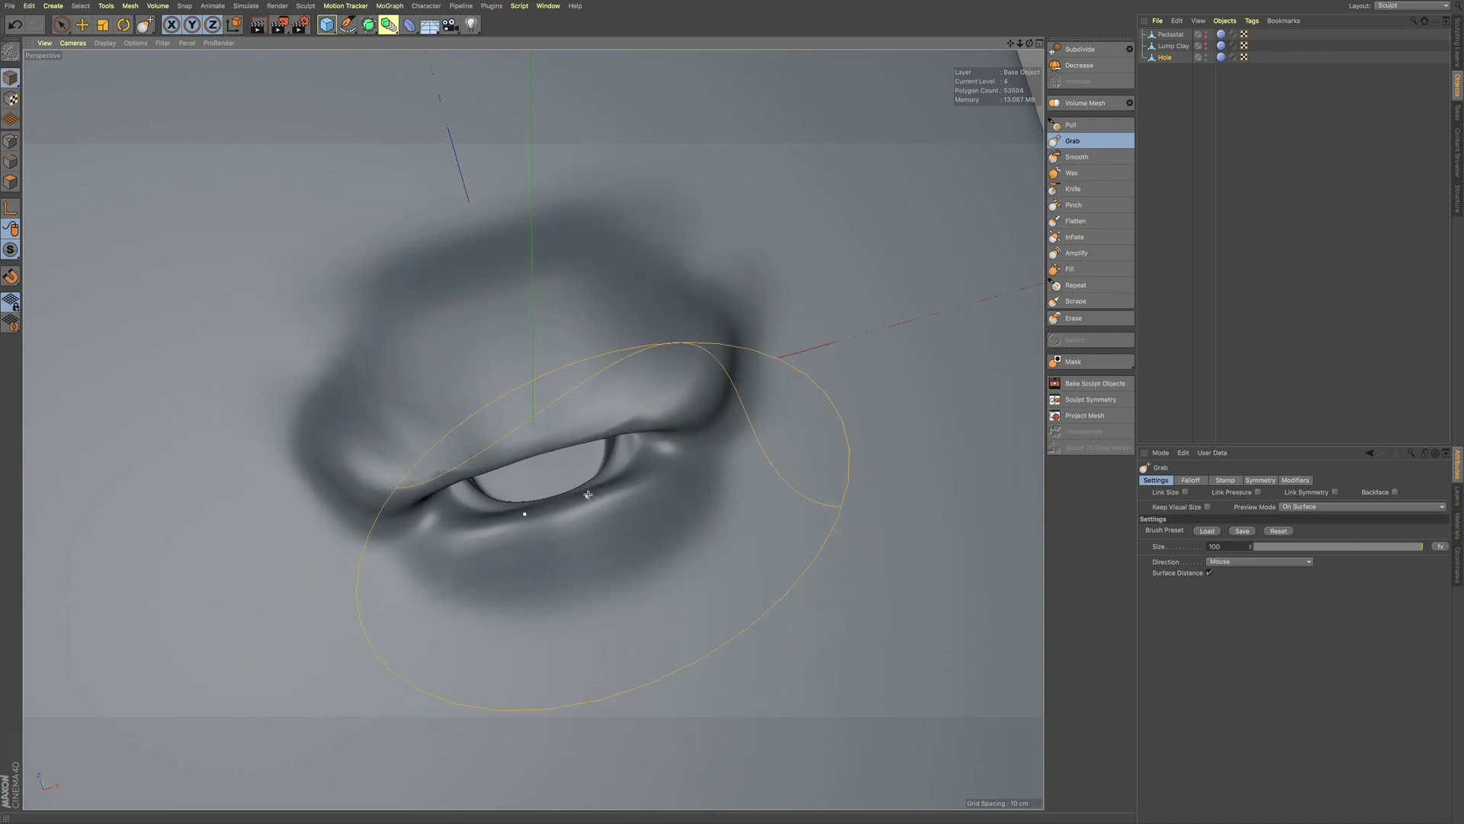
pyautogui.moveTo(461, 426)
pyautogui.mouseDown()
pyautogui.moveTo(451, 412)
pyautogui.moveTo(451, 427)
pyautogui.moveTo(425, 424)
pyautogui.mouseUp()
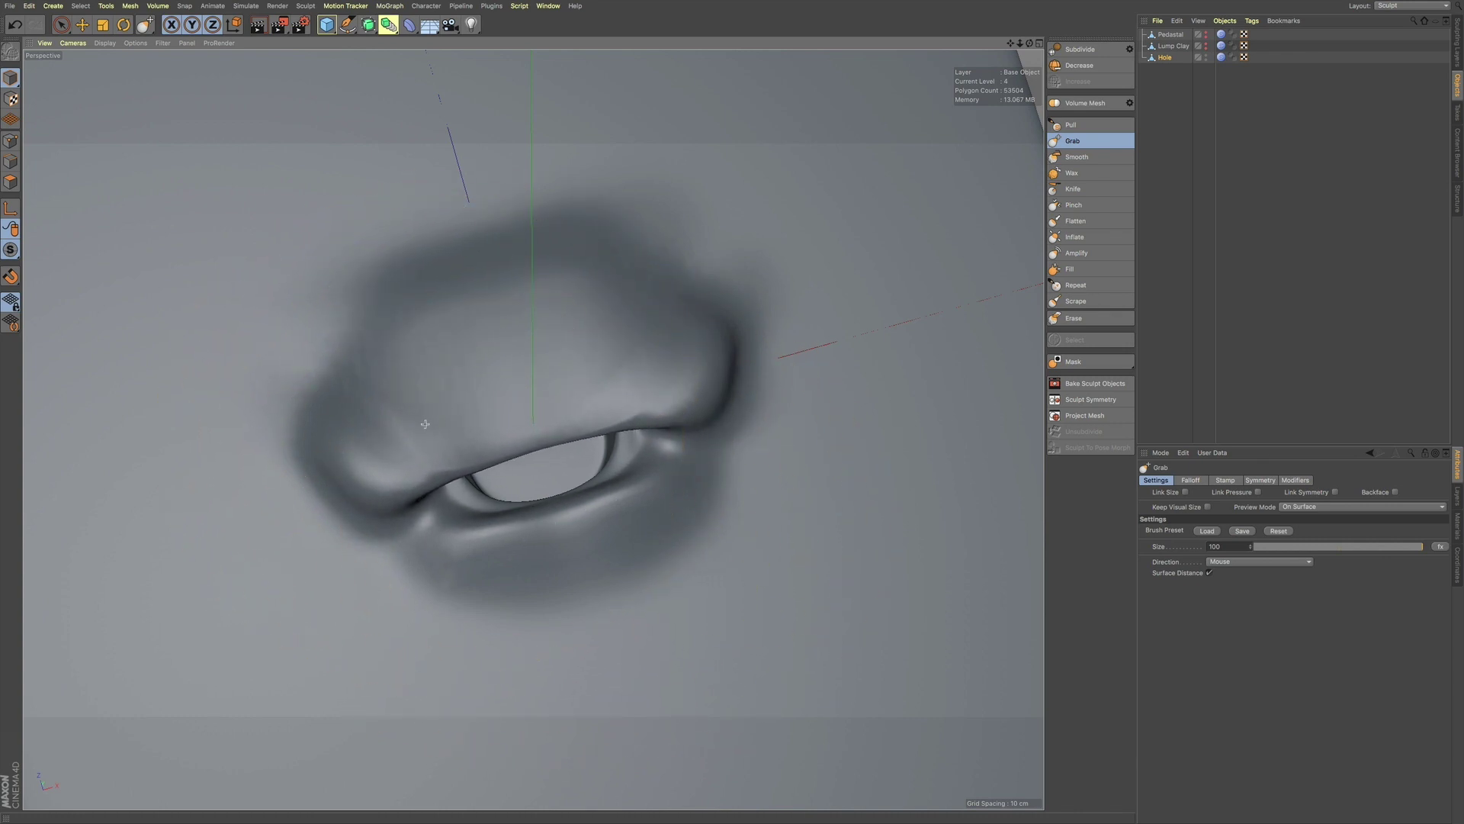
pyautogui.moveTo(428, 410); pyautogui.dragTo(526, 374)
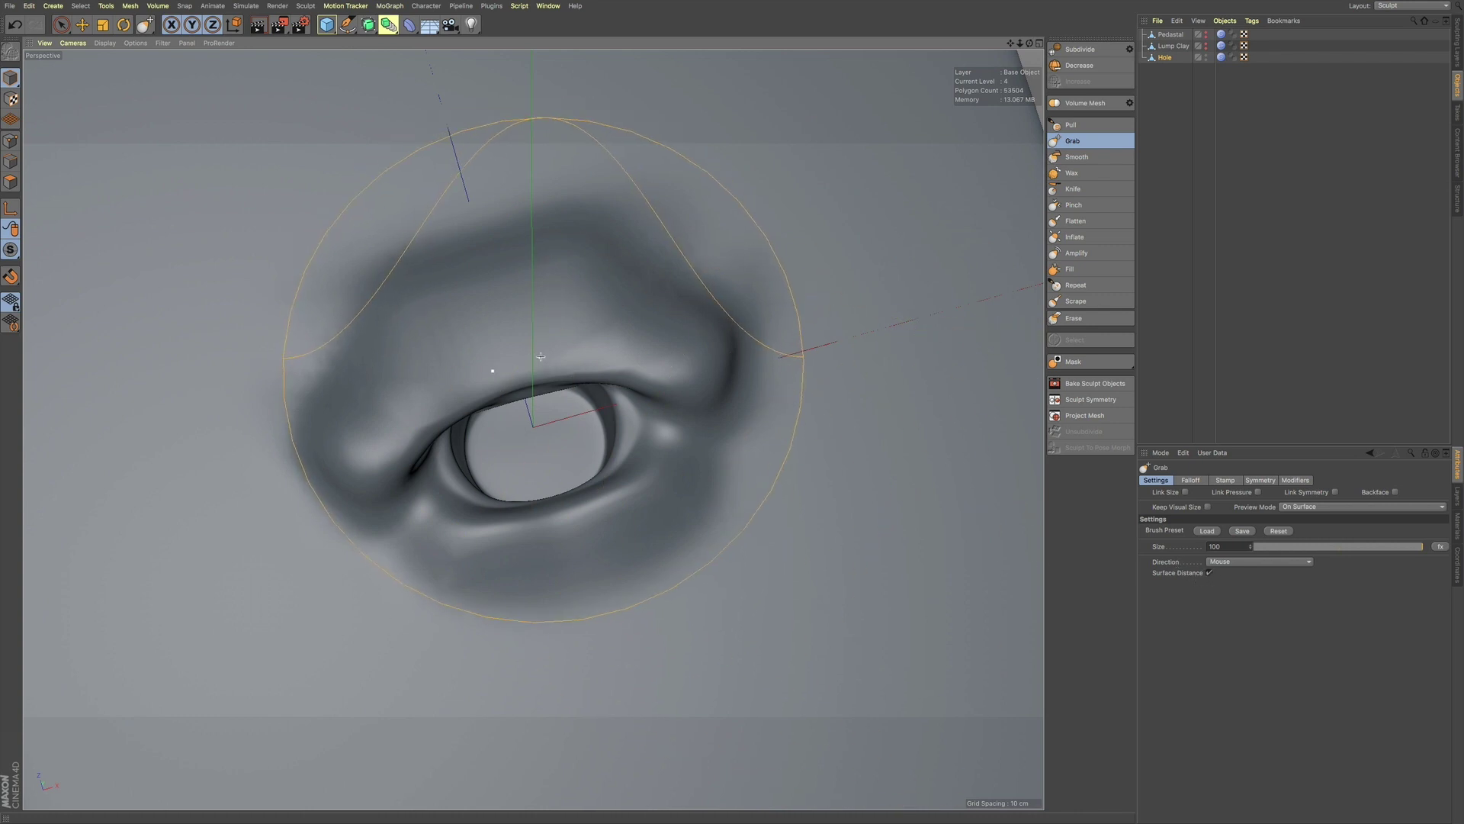
# - Grab the middle and both sides of the upper eyelid slightly downward to partly cover the opening
pyautogui.moveTo(542, 353); pyautogui.dragTo(540, 365)
pyautogui.moveTo(428, 402); pyautogui.dragTo(424, 417)
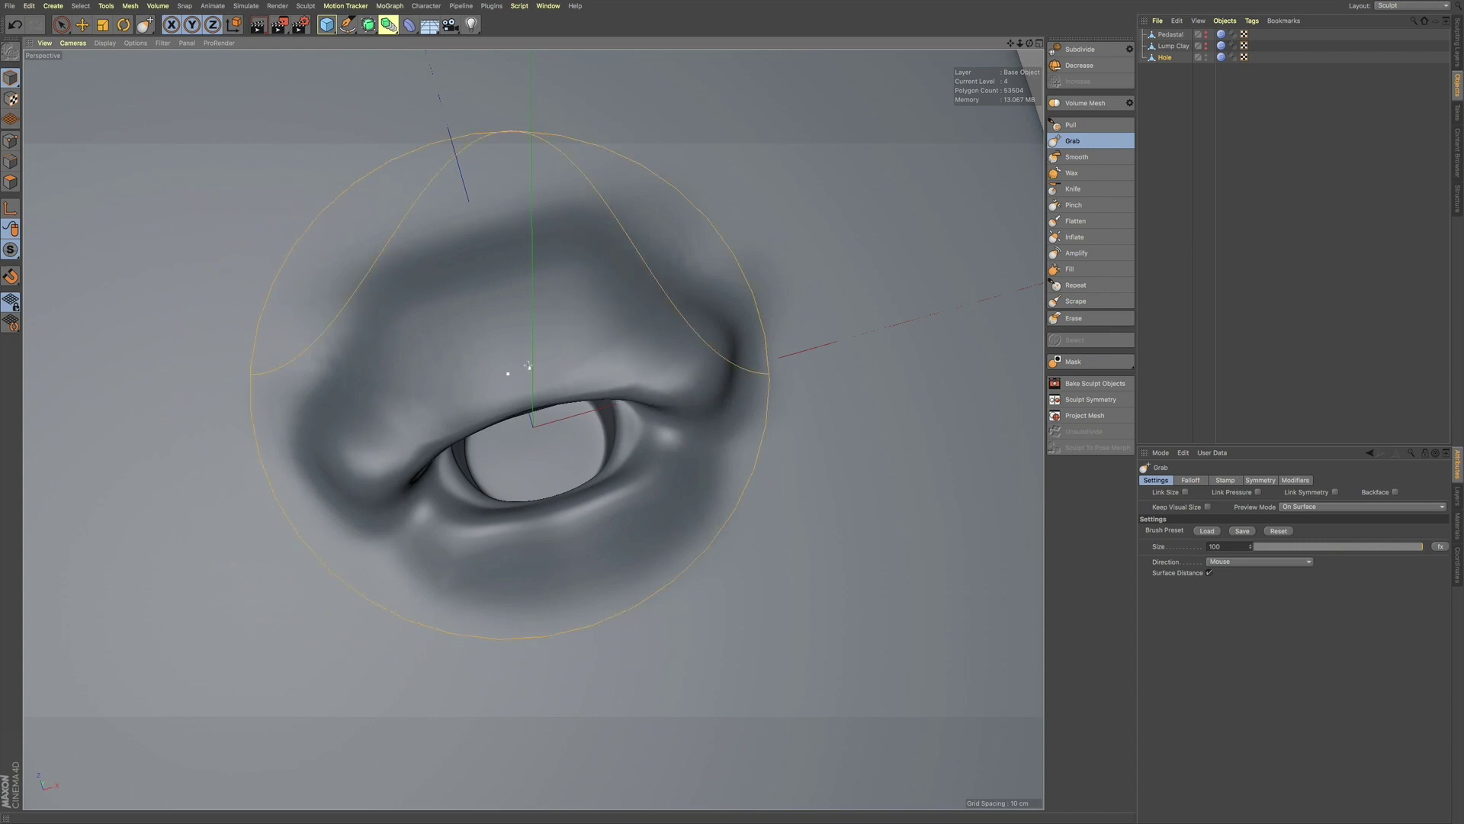
pyautogui.moveTo(597, 326)
pyautogui.mouseDown()
pyautogui.moveTo(556, 327)
pyautogui.moveTo(588, 343)
pyautogui.mouseUp()
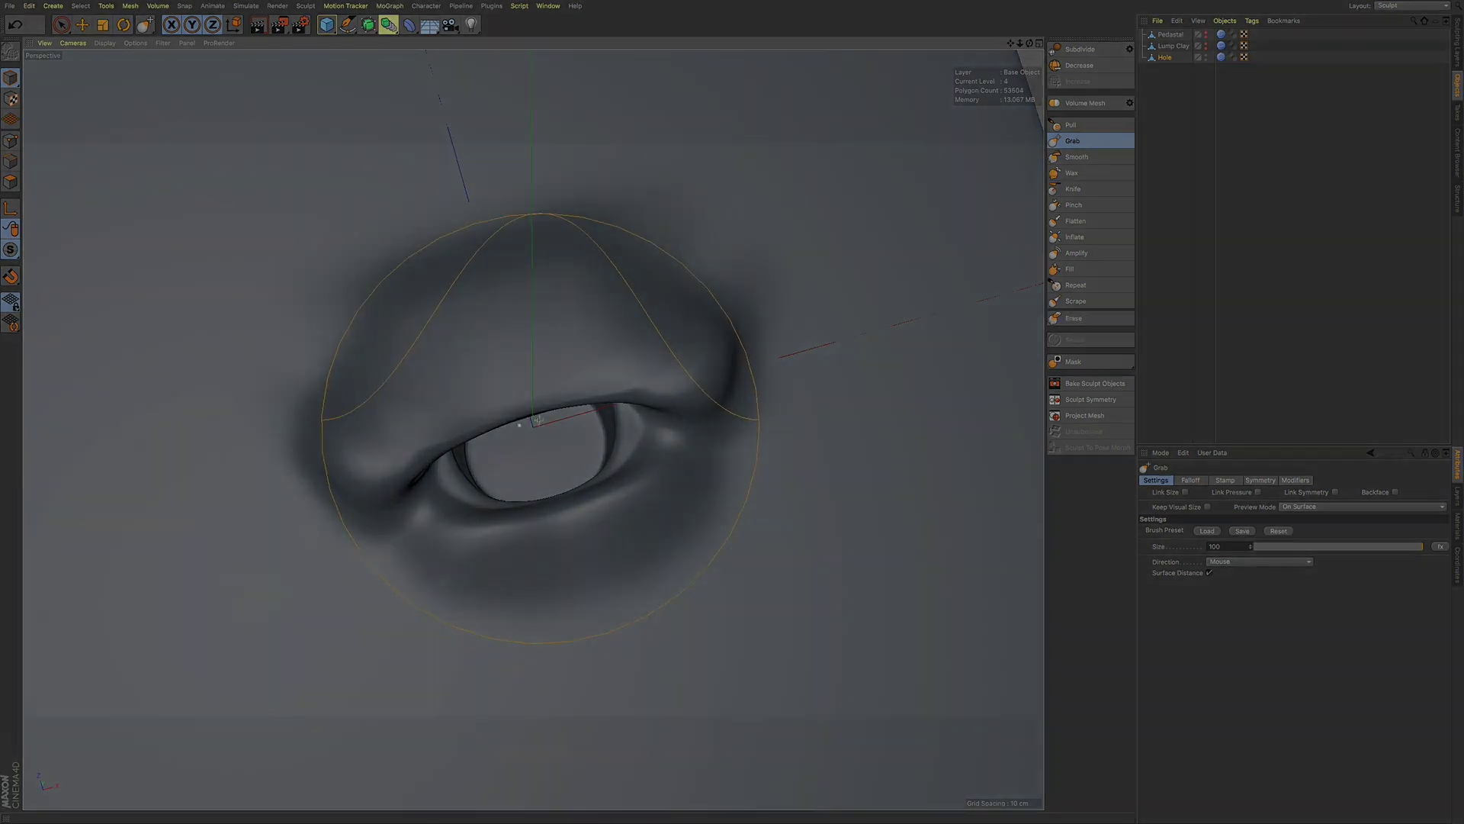